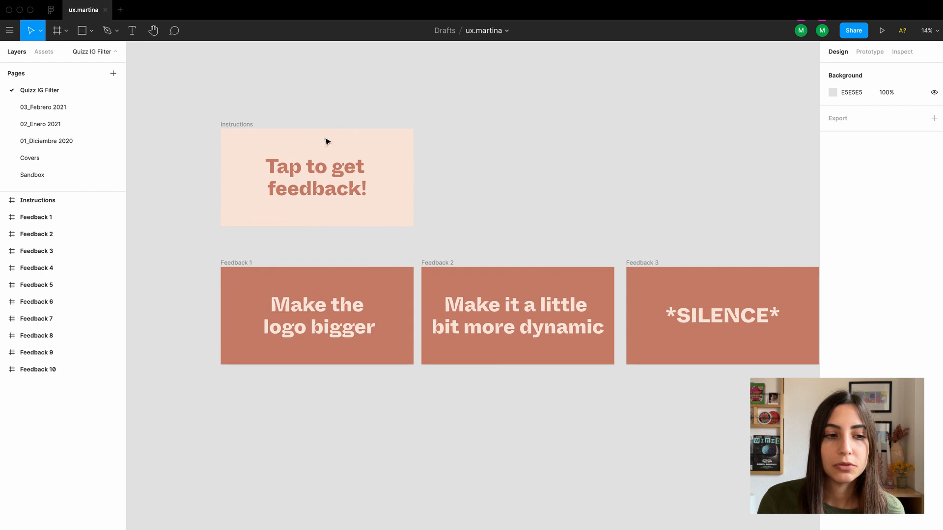
Select all Instructions and Feedback frames and export them into the random_picker_tutorial folder.
{"action": "scroll", "coordinate": [395, 317], "scroll_direction": "down", "scroll_amount": 3, "text": "ctrl"}
{"action": "scroll", "coordinate": [398, 320], "scroll_direction": "down", "scroll_amount": 3, "text": "ctrl"}
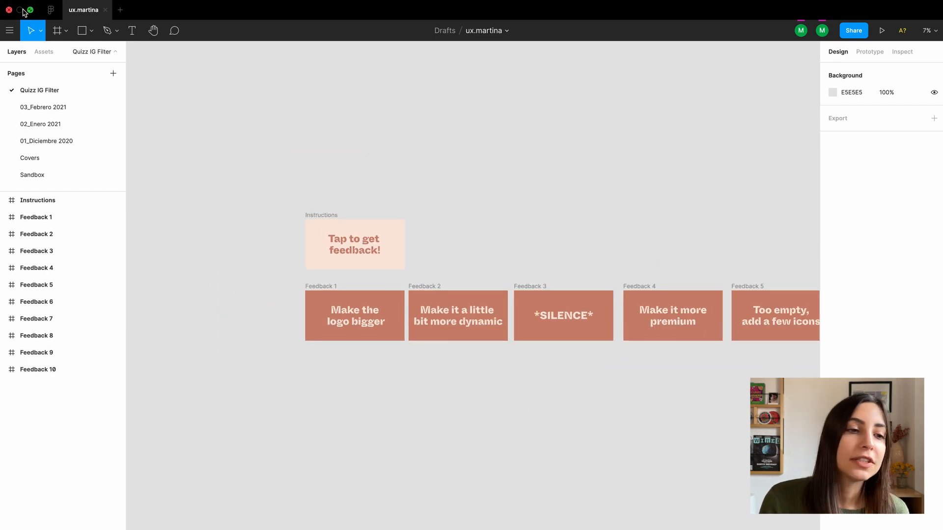
{"action": "scroll", "coordinate": [278, 202], "scroll_direction": "down", "scroll_amount": 5, "text": "ctrl"}
{"action": "left_click_drag", "start_coordinate": [257, 184], "coordinate": [599, 316]}
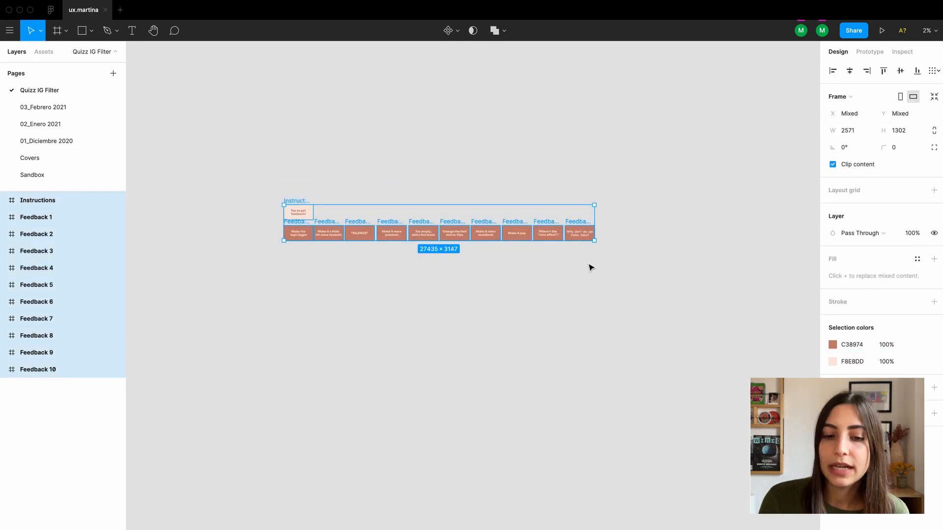
{"action": "left_click", "coordinate": [934, 414]}
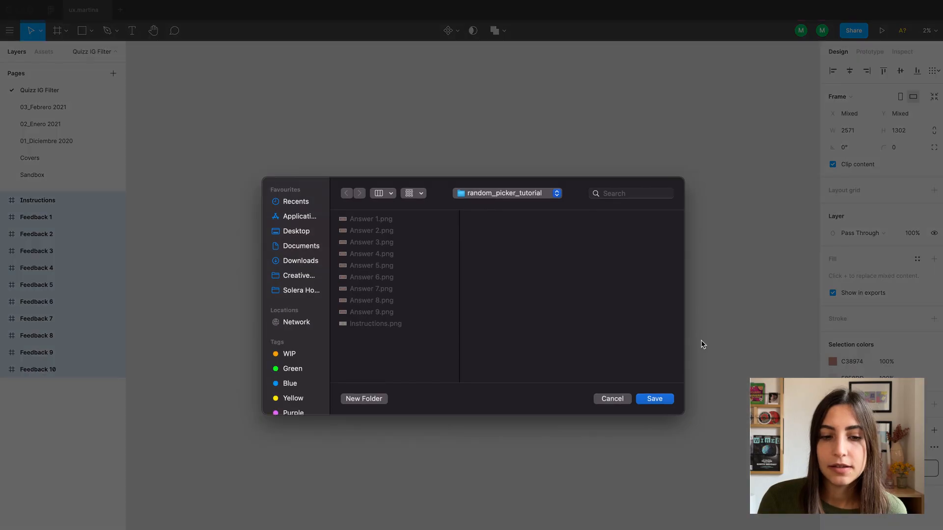
{"action": "left_click", "coordinate": [656, 401]}
{"action": "left_click", "coordinate": [511, 225]}
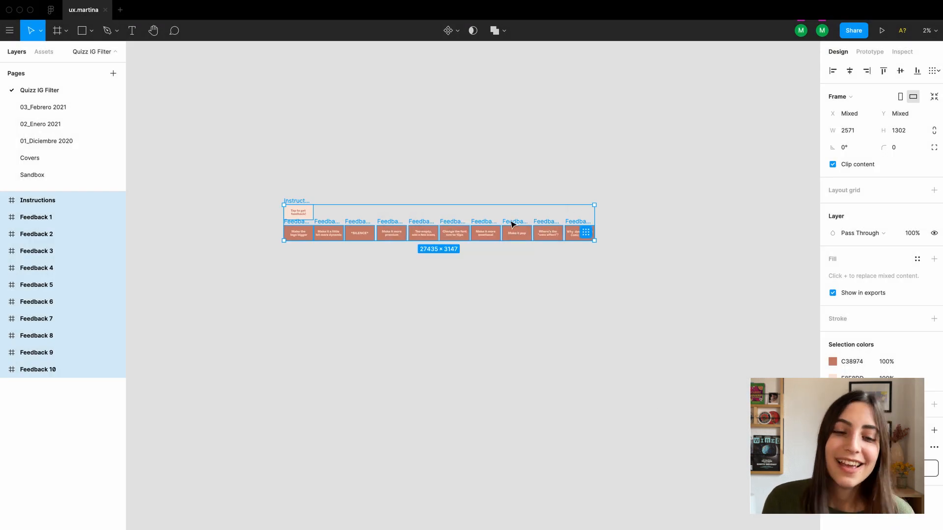
Switch to Spark AR Studio, create a new Blank Project and expand its window to full screen.
{"action": "left_click", "coordinate": [30, 9]}
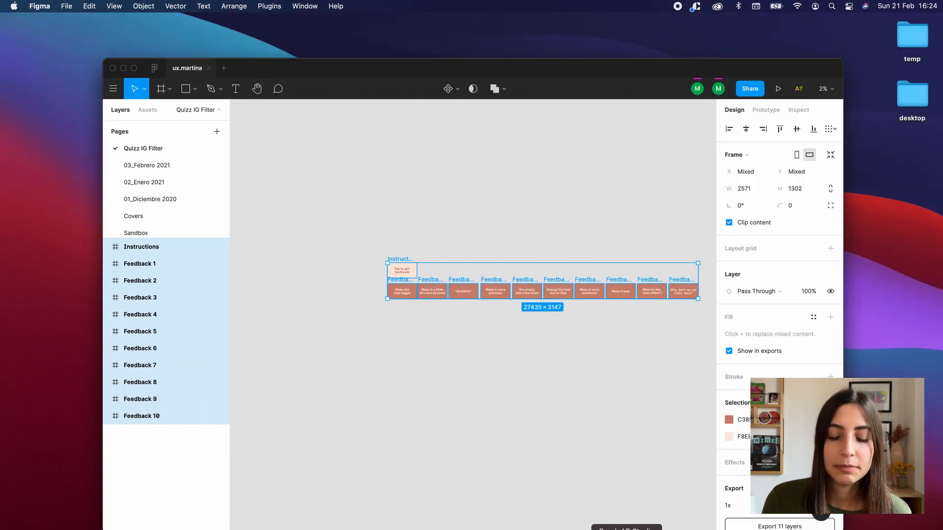
{"action": "left_click", "coordinate": [626, 529]}
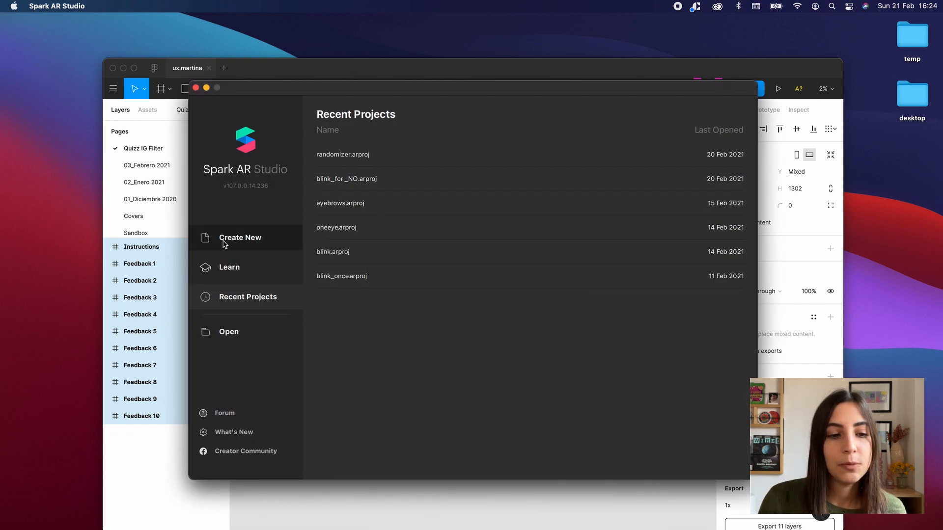
{"action": "left_click", "coordinate": [225, 244]}
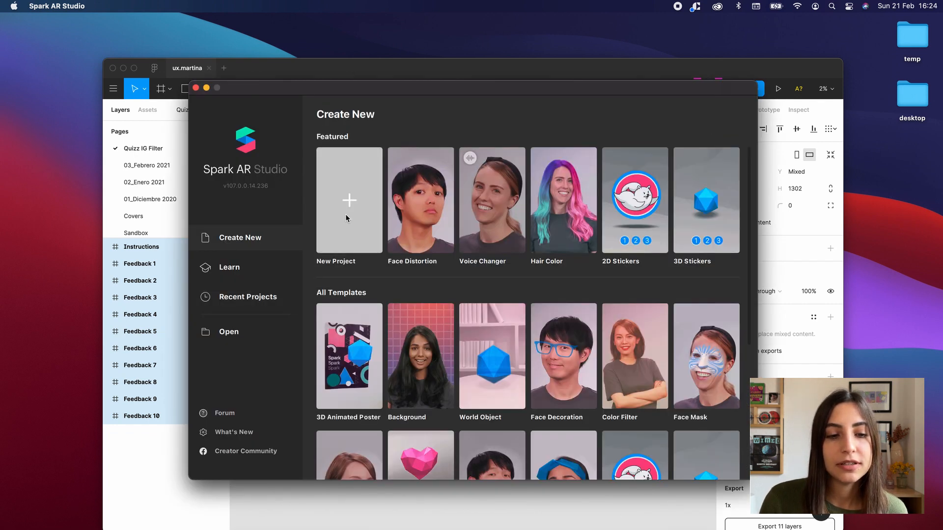
{"action": "left_click", "coordinate": [345, 213]}
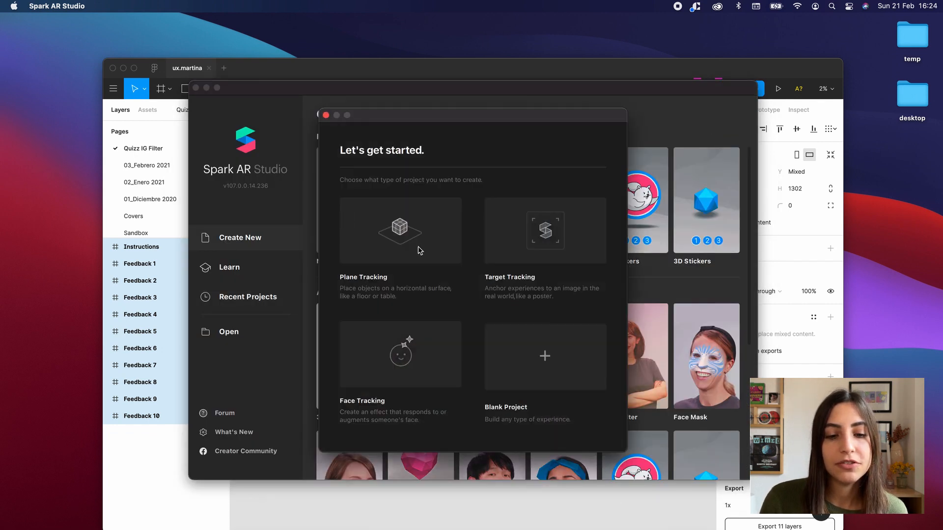
{"action": "left_click", "coordinate": [521, 363]}
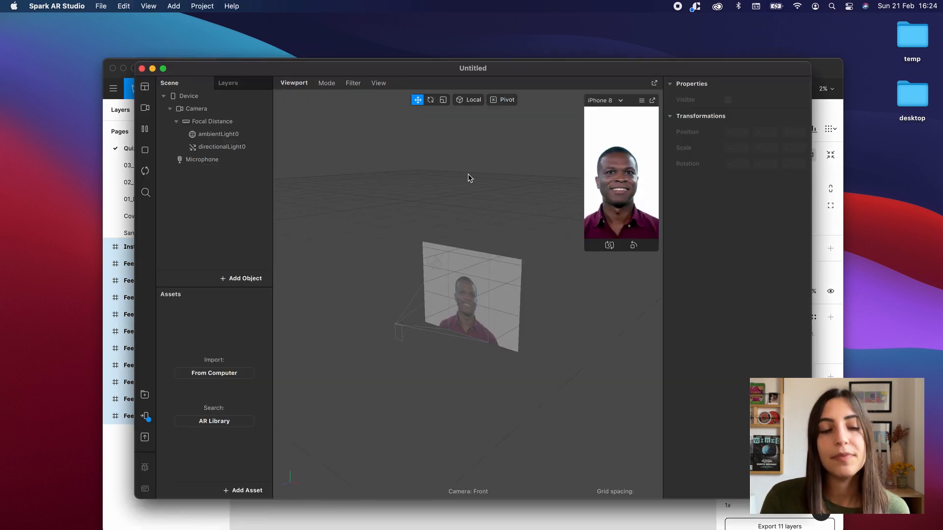
{"action": "left_click", "coordinate": [163, 68]}
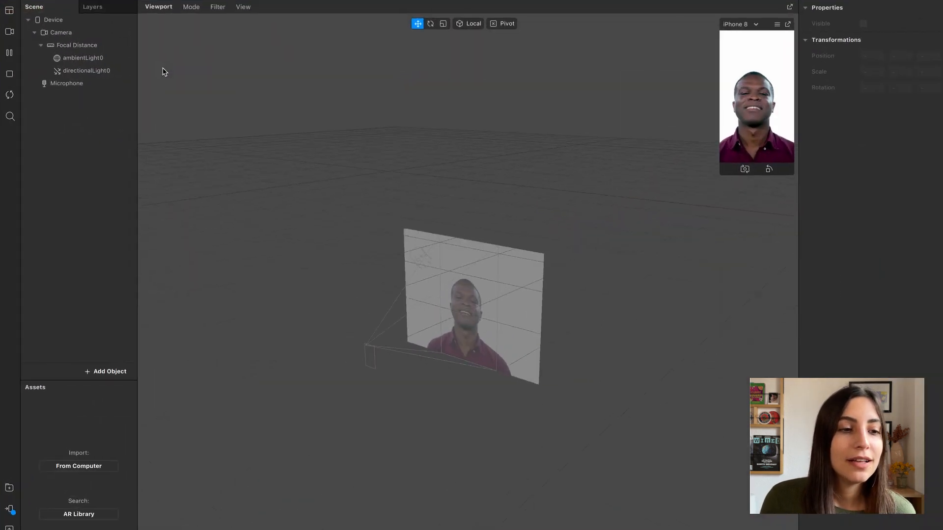
Enlarge the simulator preview and set its video source to FaceTime HD Camera (Built-in).
{"action": "left_click", "coordinate": [14, 36]}
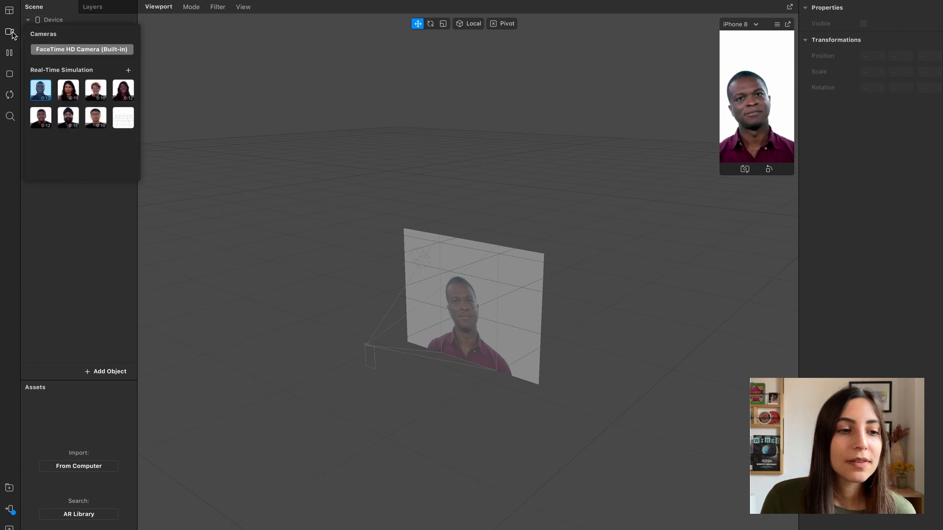
{"action": "left_click", "coordinate": [649, 127]}
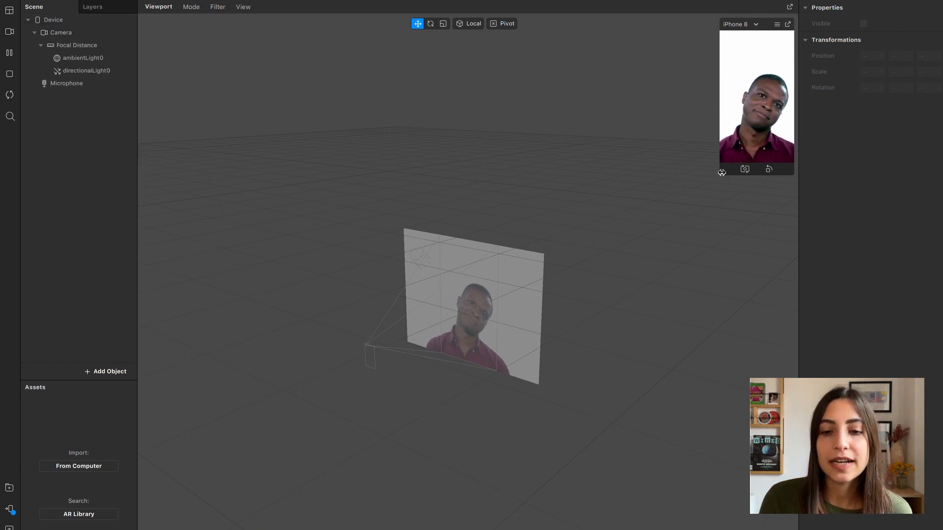
{"action": "left_click_drag", "start_coordinate": [719, 175], "coordinate": [625, 343]}
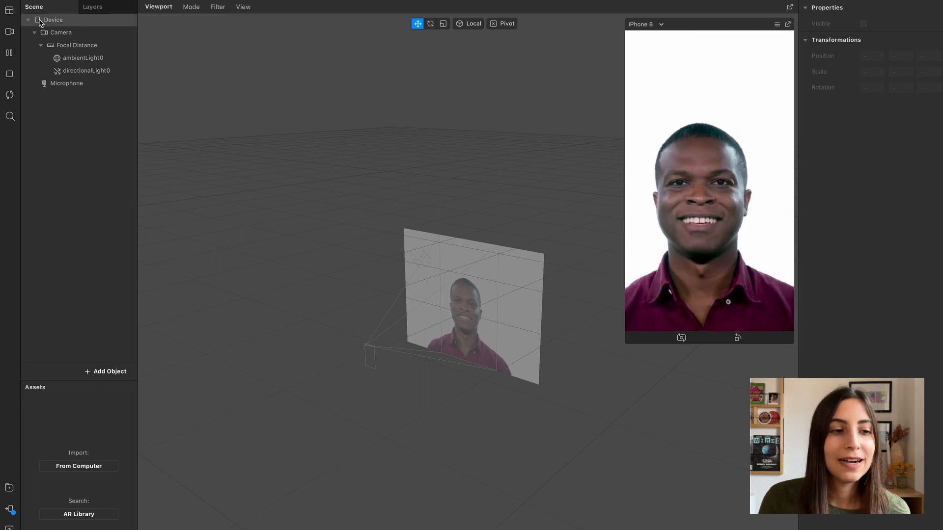
{"action": "left_click", "coordinate": [10, 33]}
{"action": "left_click", "coordinate": [82, 49]}
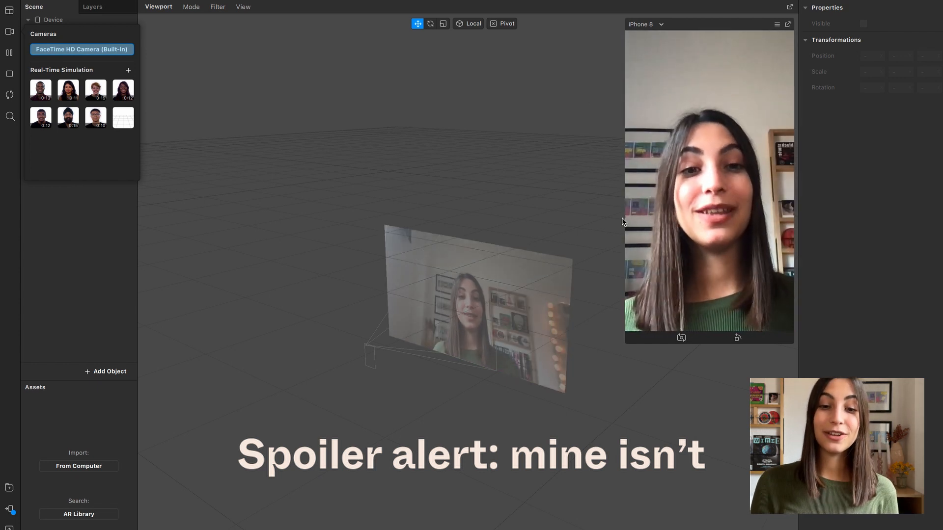
Pause the camera feed and shrink the simulator preview.
{"action": "left_click", "coordinate": [9, 54]}
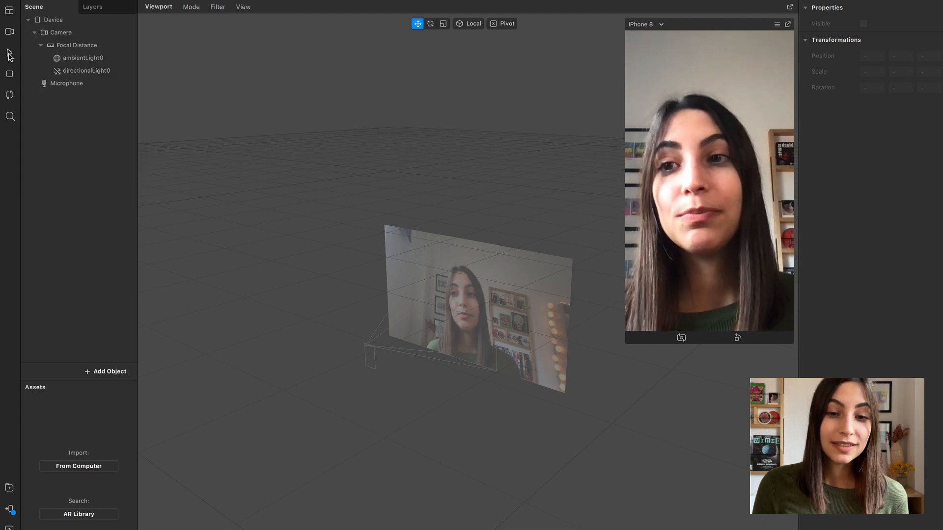
{"action": "left_click_drag", "start_coordinate": [625, 342], "coordinate": [691, 176]}
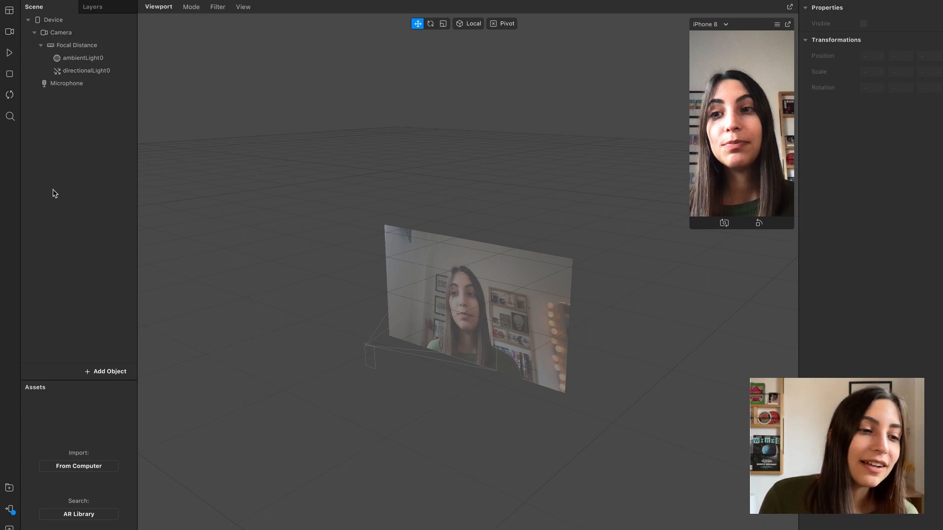
Add a Face Tracker to the scene.
{"action": "left_click", "coordinate": [109, 371]}
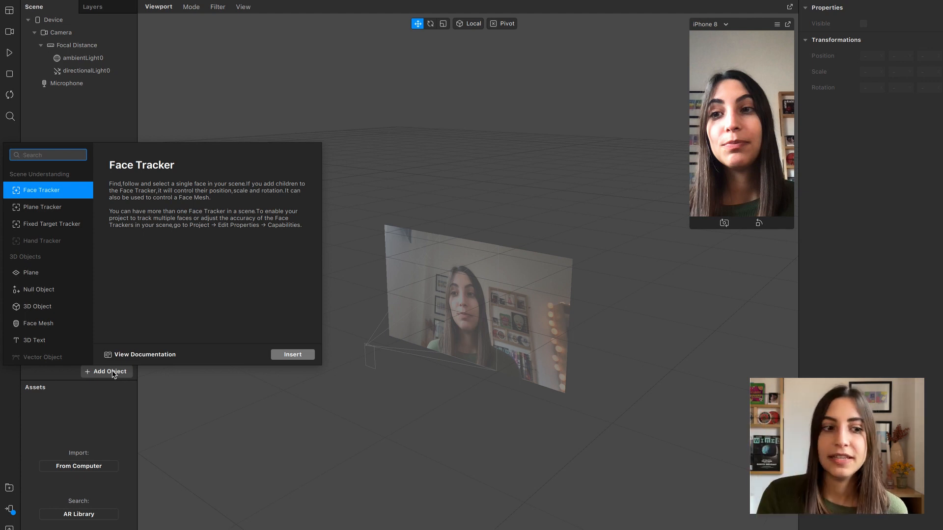
{"action": "left_click", "coordinate": [58, 195]}
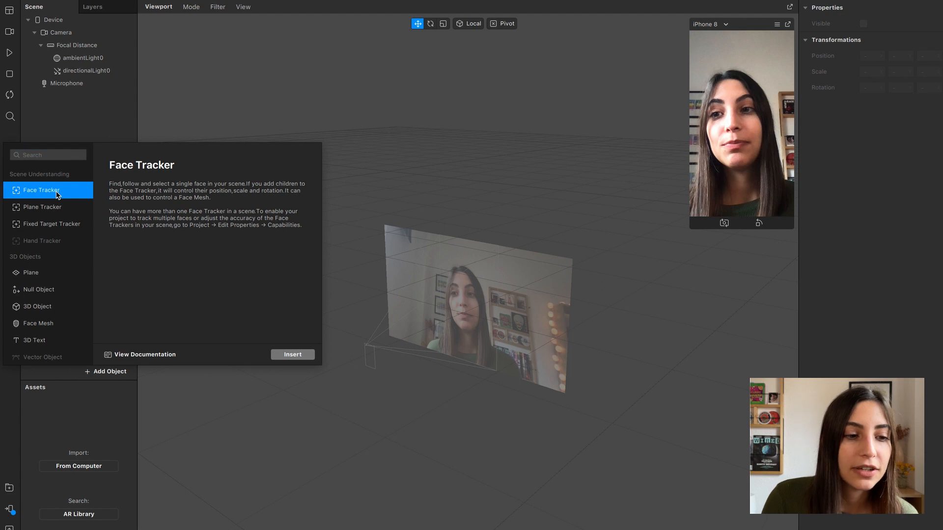
{"action": "double_click", "coordinate": [57, 195]}
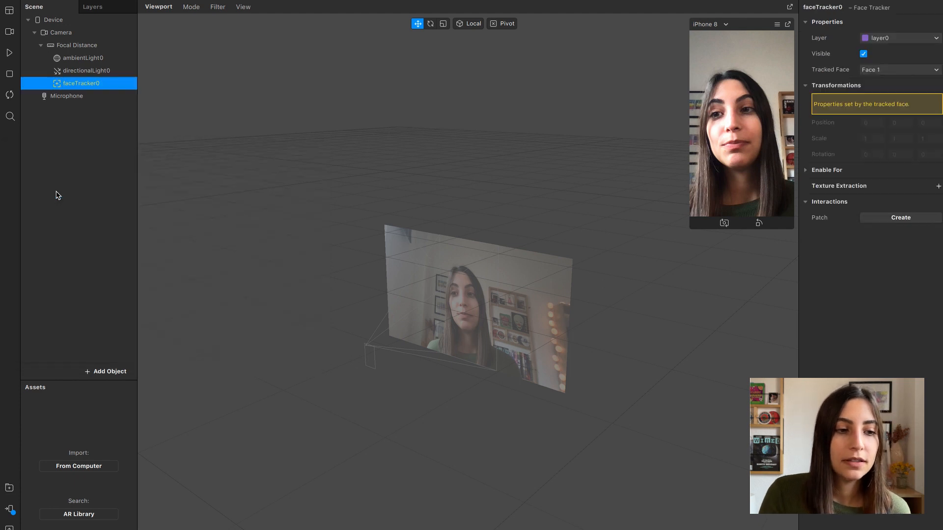
Add a plane as a child of the face tracker and rename it Instructions.
{"action": "right_click", "coordinate": [76, 86]}
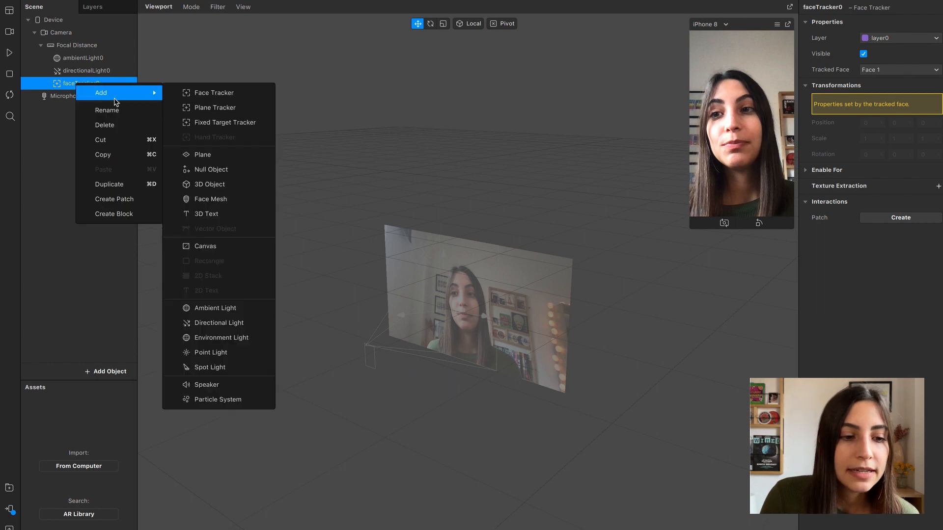
{"action": "mouse_move", "coordinate": [134, 92]}
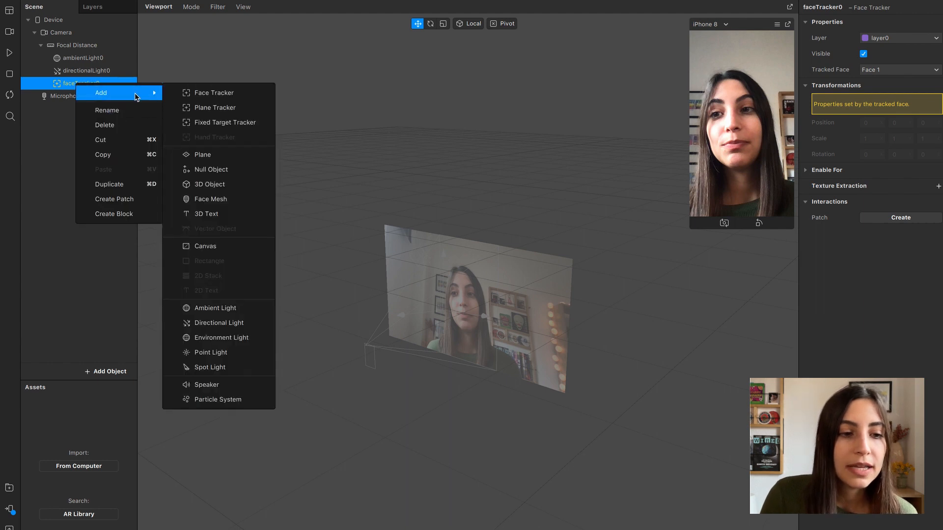
{"action": "left_click", "coordinate": [197, 155]}
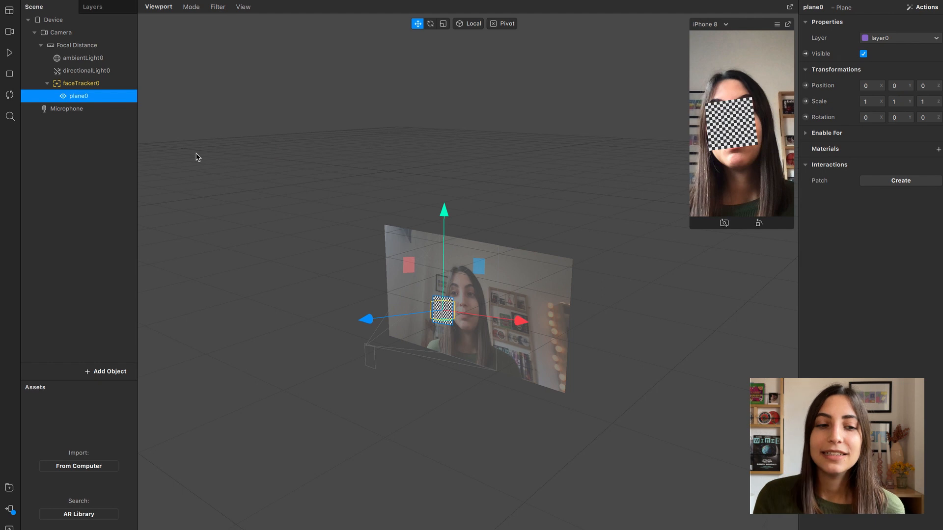
{"action": "double_click", "coordinate": [81, 97]}
{"action": "type", "text": "Instructions"}
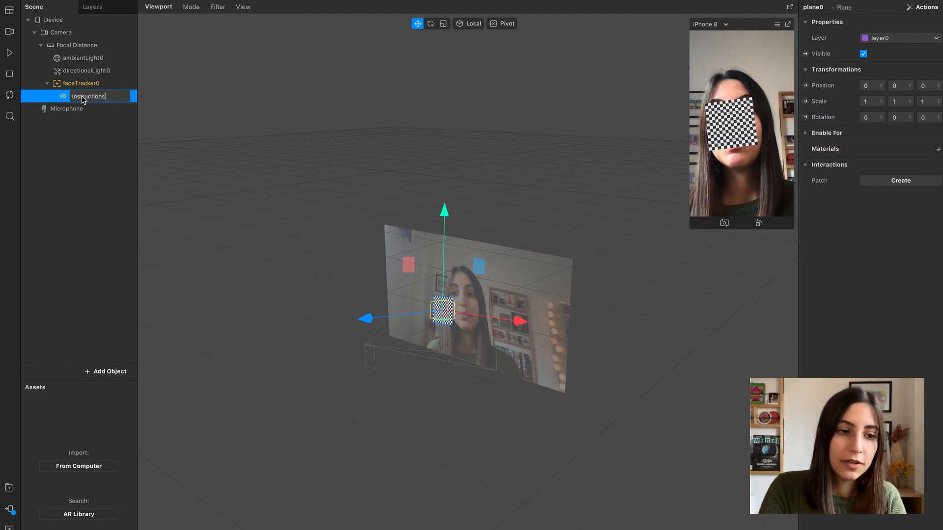
{"action": "key", "text": "Return"}
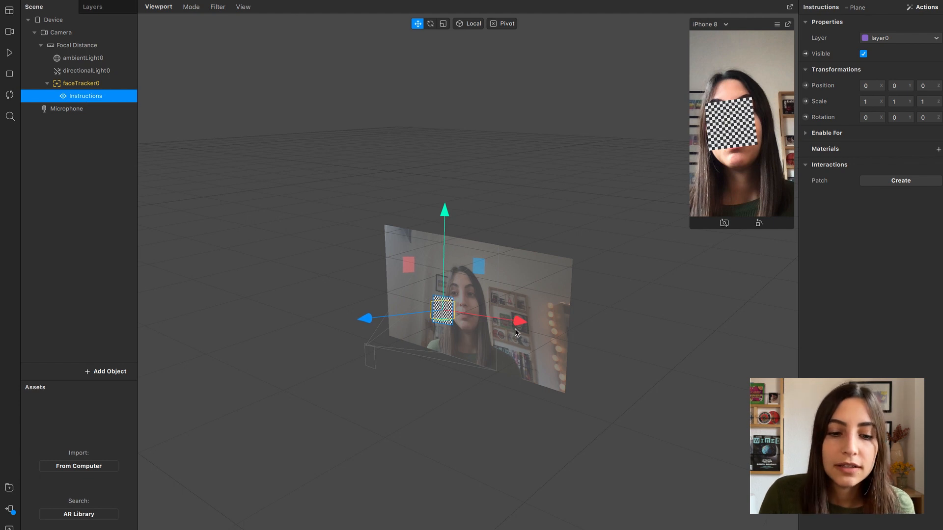
Raise the Instructions plane above the head to about 0.14 in Y and widen its X scale to about 1.68, leaving the feed paused.
{"action": "left_click_drag", "start_coordinate": [446, 217], "coordinate": [447, 180]}
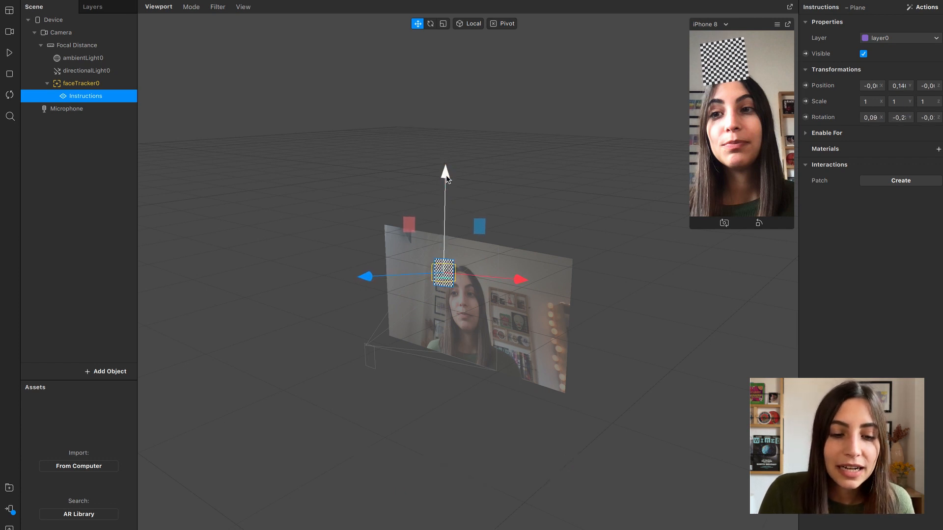
{"action": "left_click", "coordinate": [444, 24]}
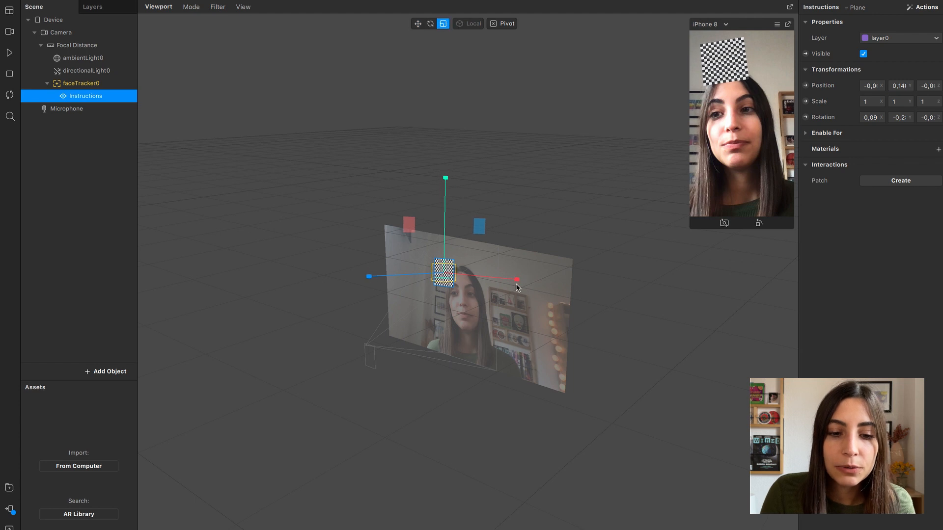
{"action": "left_click_drag", "start_coordinate": [517, 281], "coordinate": [555, 277]}
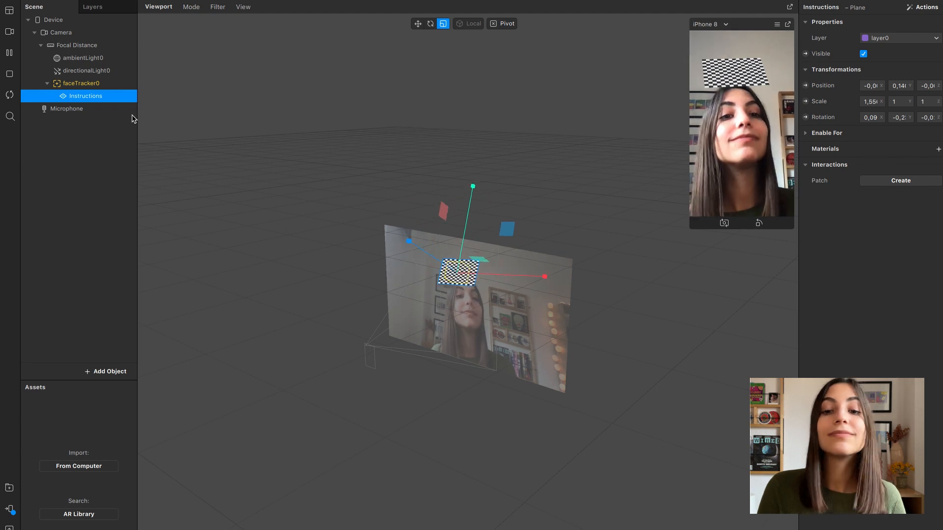
{"action": "left_click_drag", "start_coordinate": [511, 284], "coordinate": [527, 288]}
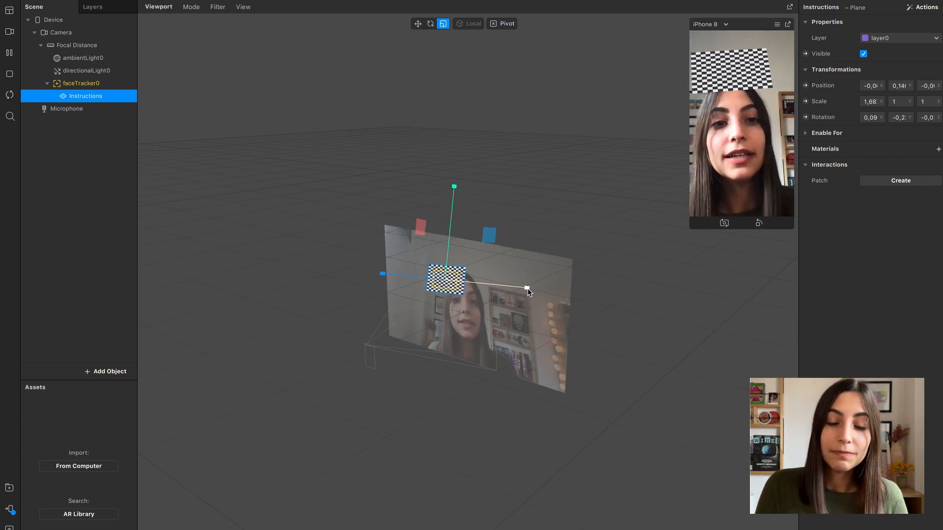
{"action": "left_click", "coordinate": [5, 58]}
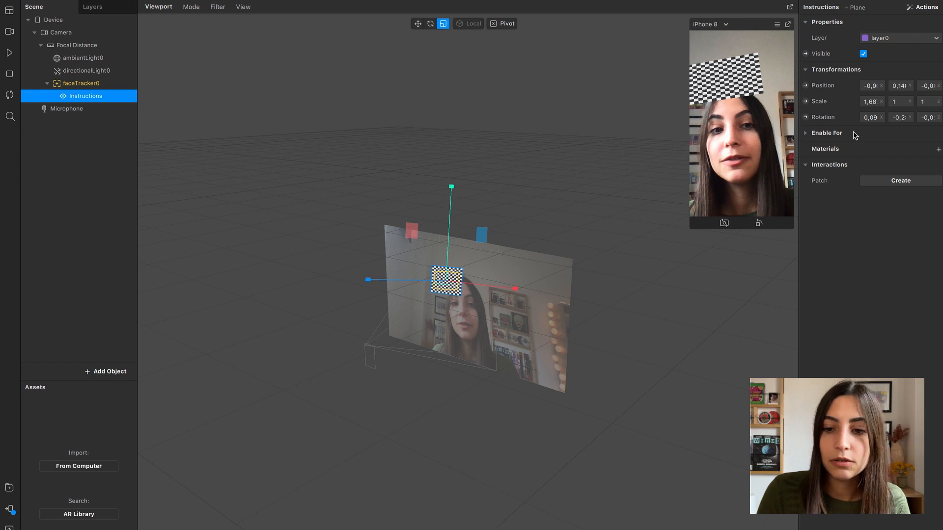
Add a new material to the Instructions plane and rename it Instructions_material.
{"action": "left_click", "coordinate": [938, 150]}
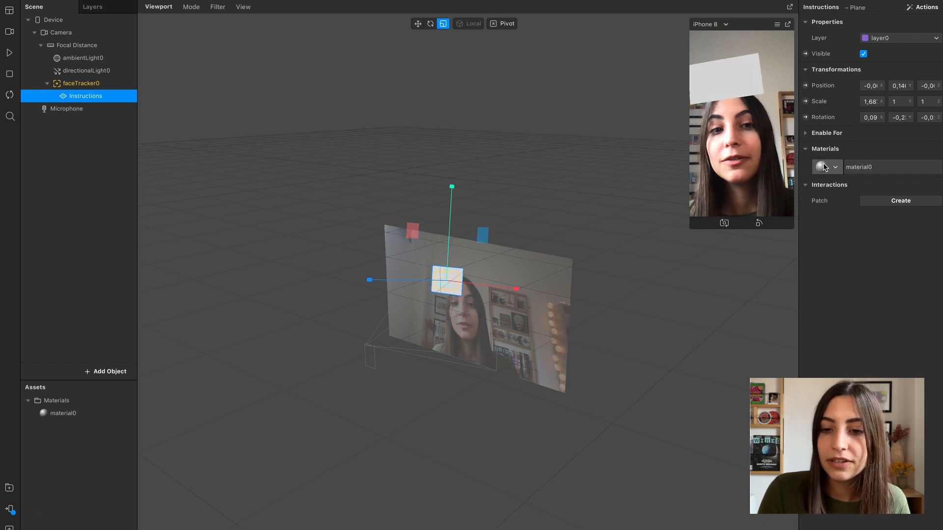
{"action": "left_click", "coordinate": [838, 168]}
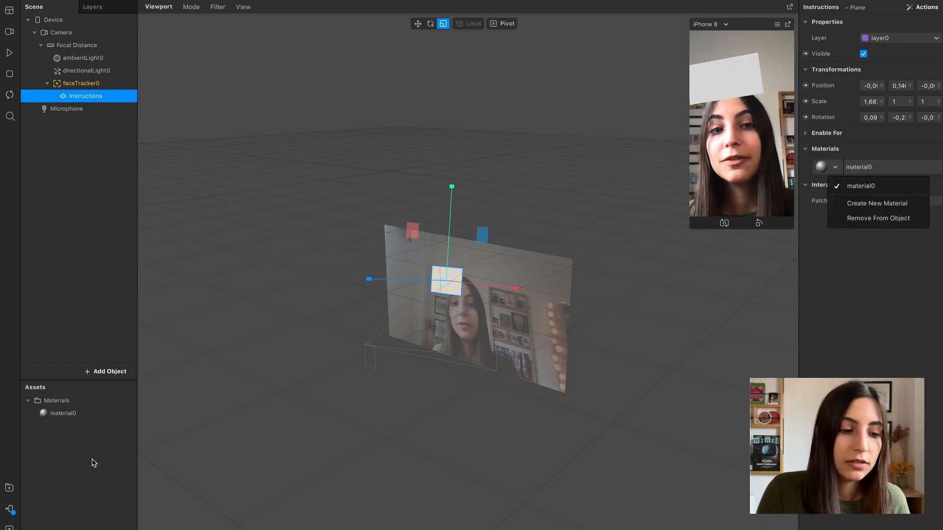
{"action": "double_click", "coordinate": [66, 415]}
{"action": "type", "text": "Instru"}
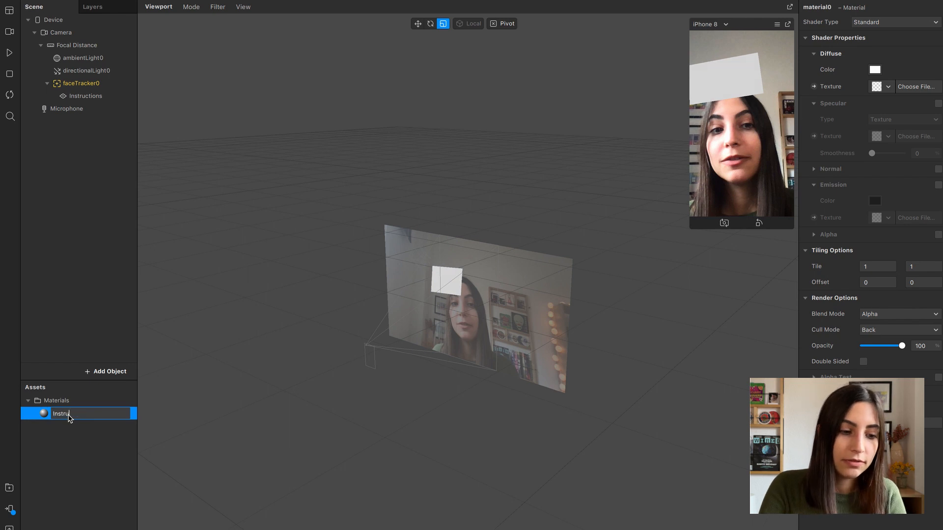
{"action": "type", "text": "ctions_material"}
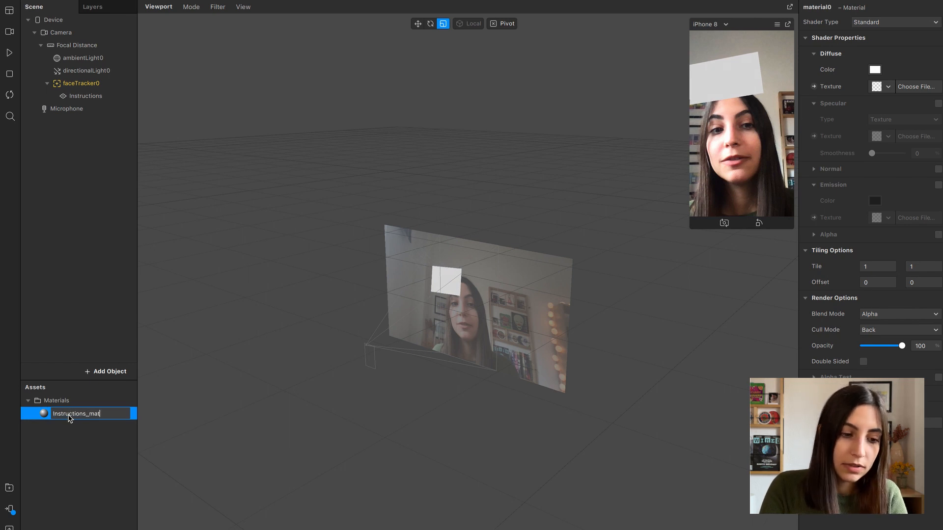
{"action": "key", "text": "Return"}
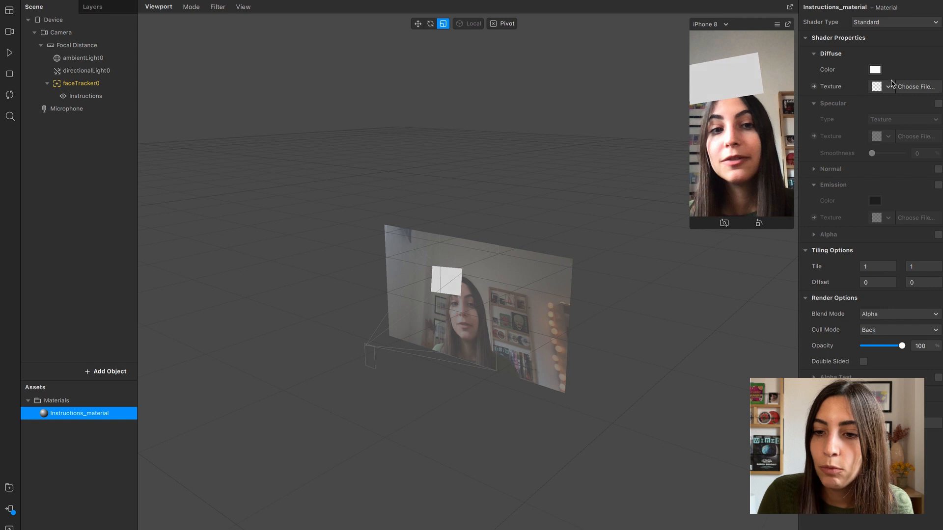
Give Instructions_material the Flat shader type and the Instructions.png texture, leaving the feed paused.
{"action": "left_click", "coordinate": [882, 22]}
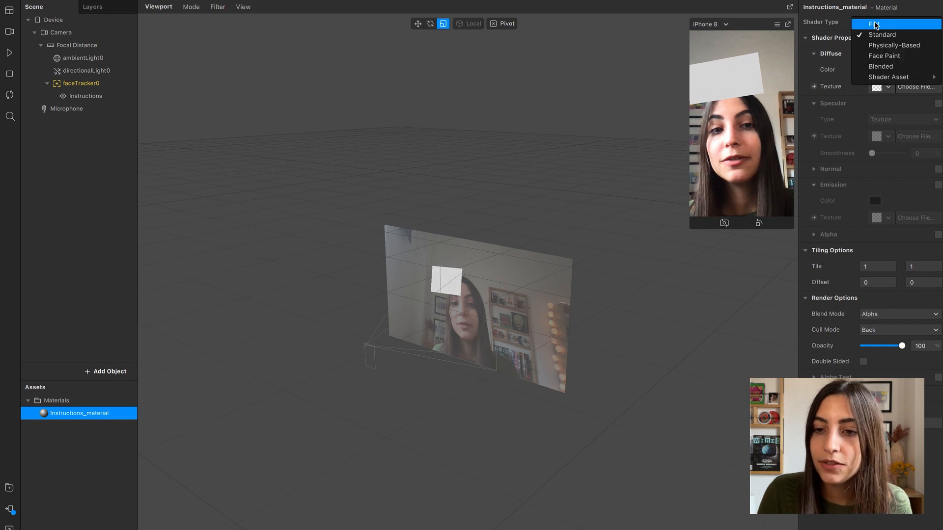
{"action": "left_click", "coordinate": [876, 24]}
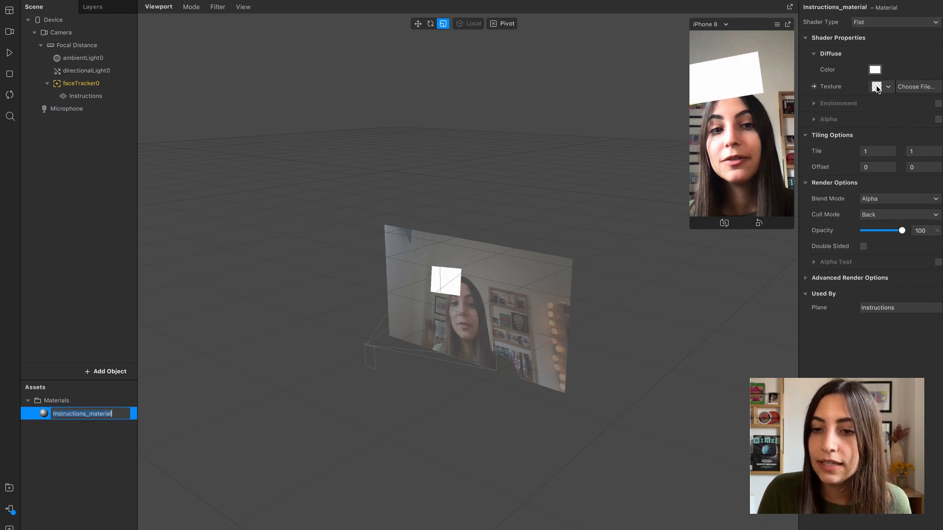
{"action": "left_click", "coordinate": [888, 87]}
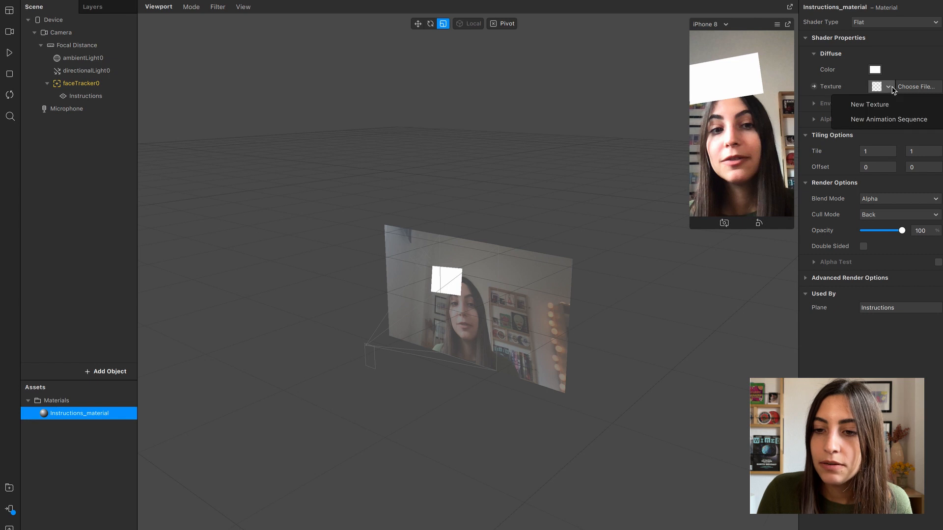
{"action": "left_click", "coordinate": [873, 104]}
{"action": "left_click", "coordinate": [375, 267]}
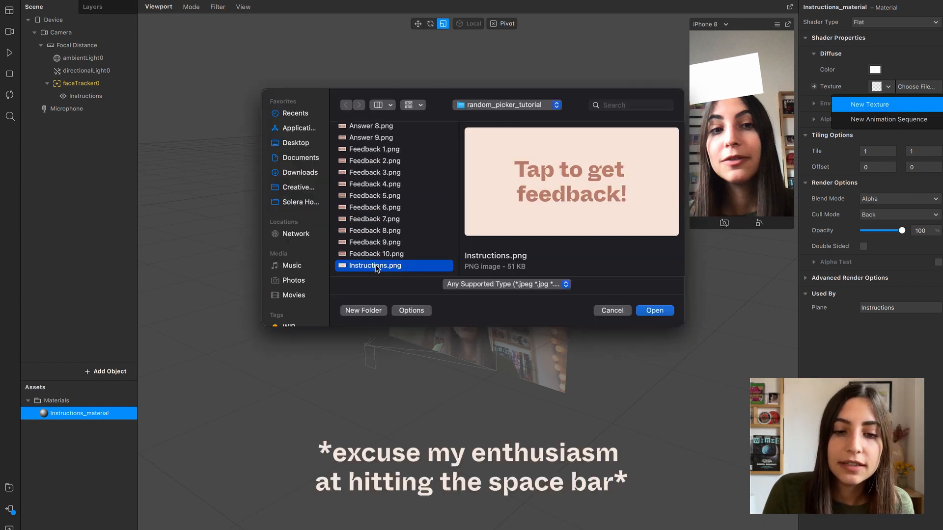
{"action": "key", "text": "Return"}
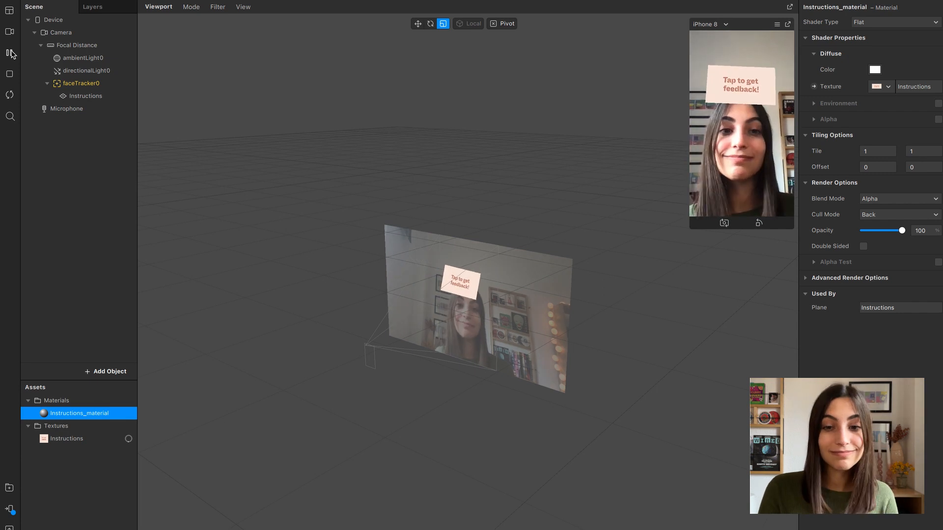
{"action": "left_click", "coordinate": [10, 53]}
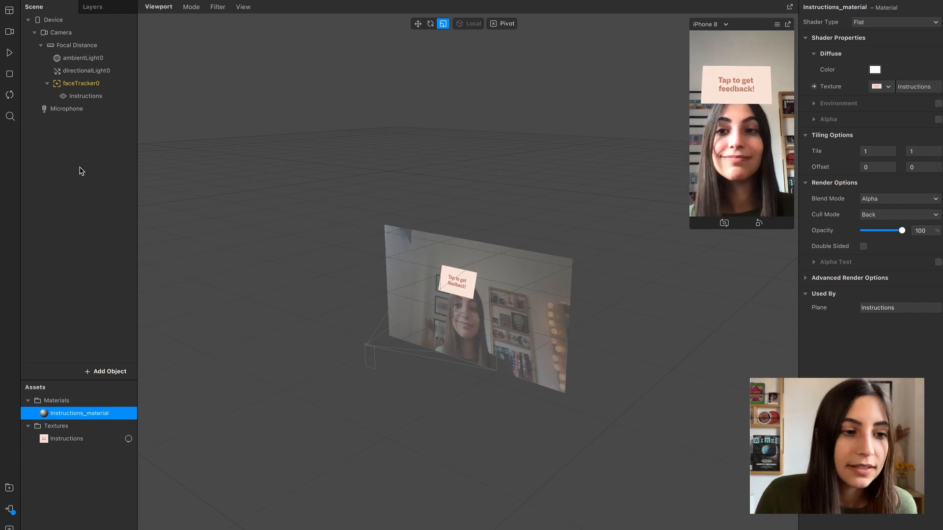
Duplicate the Instructions plane and rename the copy Feedback.
{"action": "left_click", "coordinate": [91, 96]}
{"action": "right_click", "coordinate": [92, 99]}
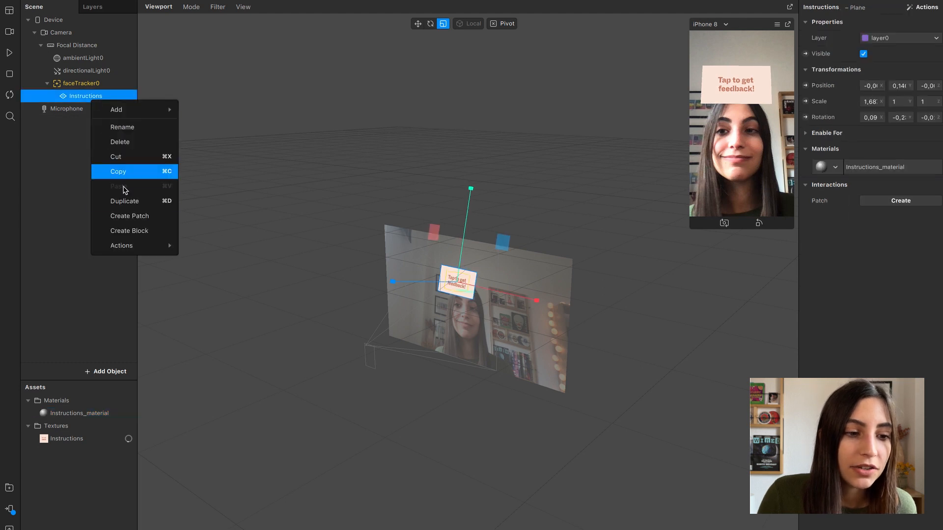
{"action": "left_click", "coordinate": [126, 201]}
{"action": "double_click", "coordinate": [90, 113]}
{"action": "type", "text": "Answe"}
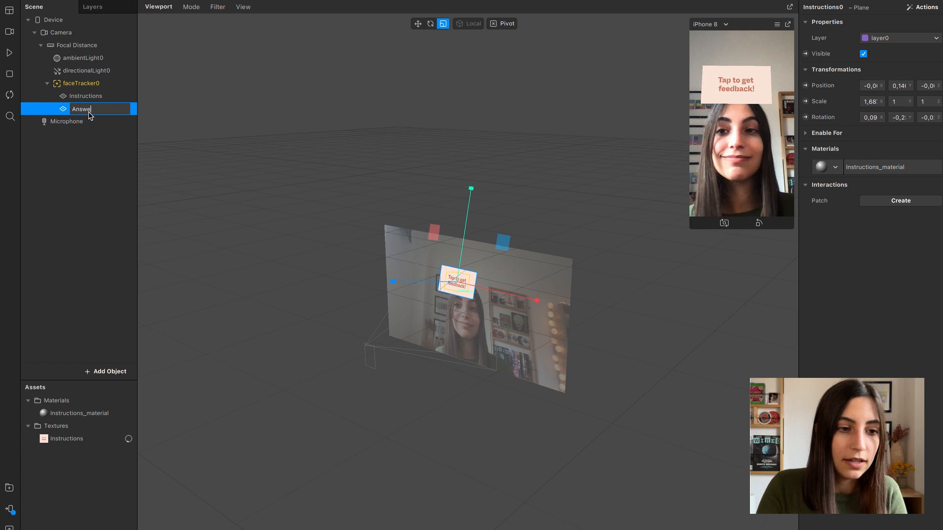
{"action": "type", "text": "rs"}
{"action": "key", "text": "BackSpace"}
{"action": "key", "text": "BackSpace"}
{"action": "key", "text": "BackSpace"}
{"action": "key", "text": "BackSpace"}
{"action": "key", "text": "BackSpace"}
{"action": "key", "text": "BackSpace"}
{"action": "key", "text": "BackSpace"}
{"action": "type", "text": "Feedback"}
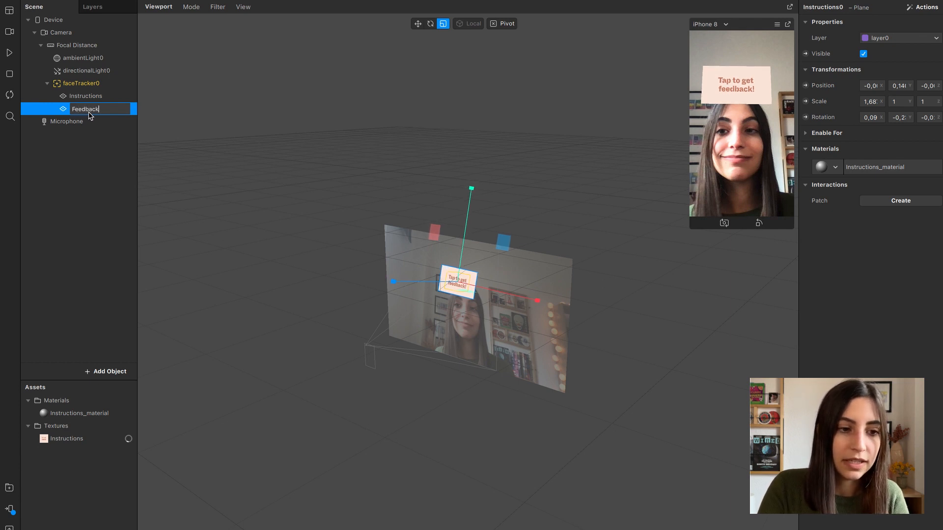
{"action": "key", "text": "Return"}
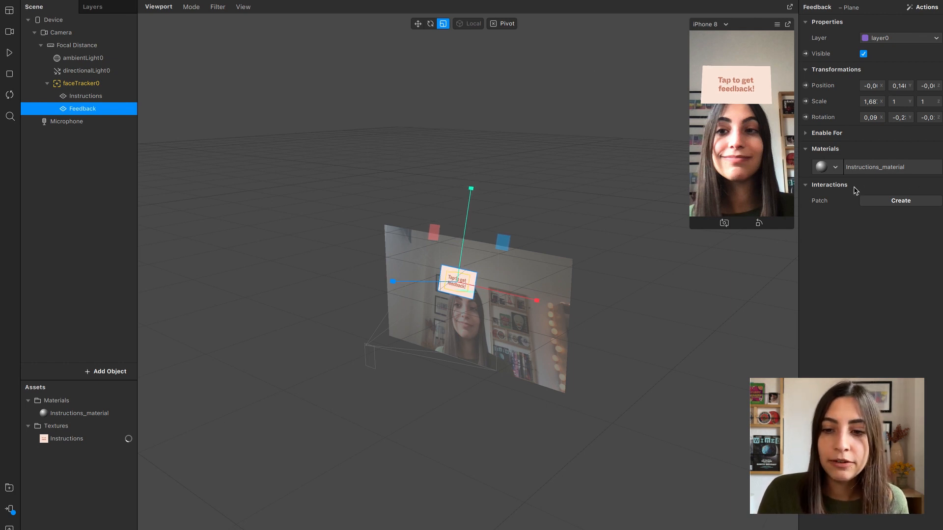
Create a new material for the Feedback plane and rename it Feedback_material.
{"action": "left_click", "coordinate": [835, 167]}
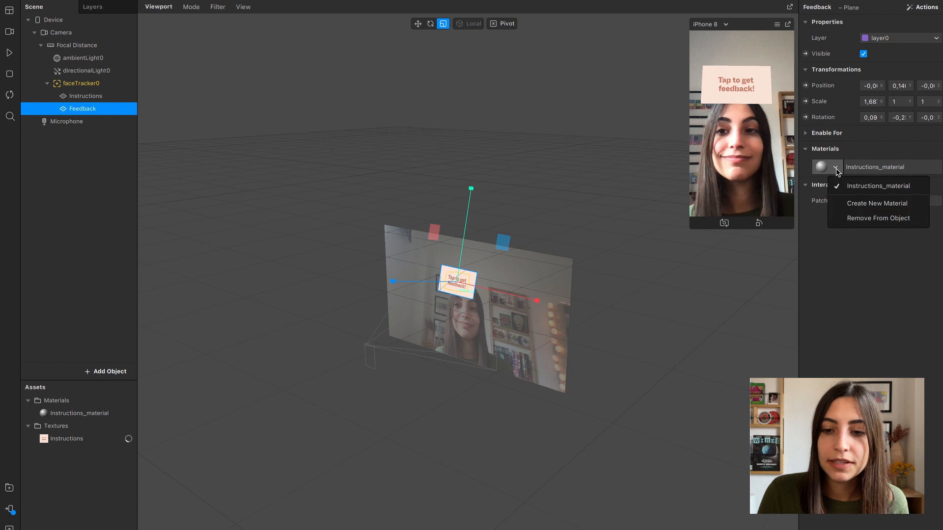
{"action": "left_click", "coordinate": [858, 204]}
{"action": "double_click", "coordinate": [80, 427]}
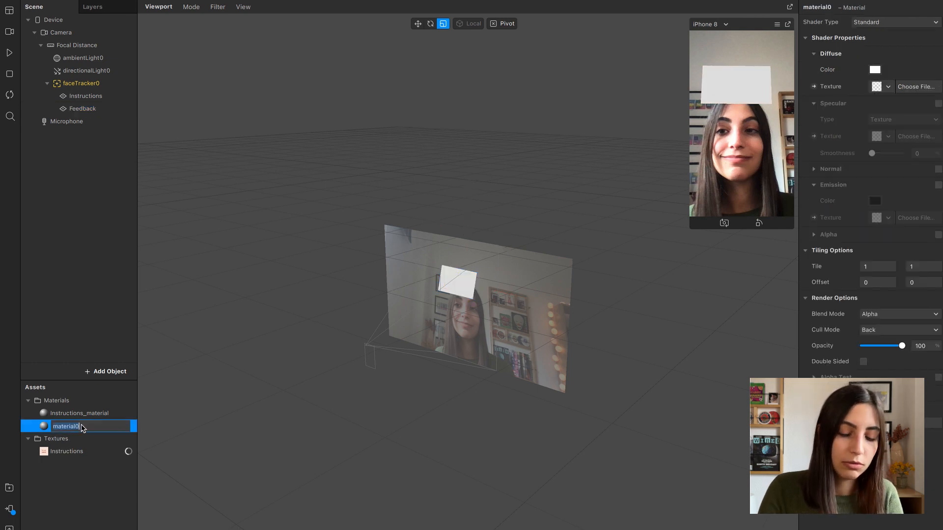
{"action": "type", "text": "Fw"}
{"action": "type", "text": "edback_"}
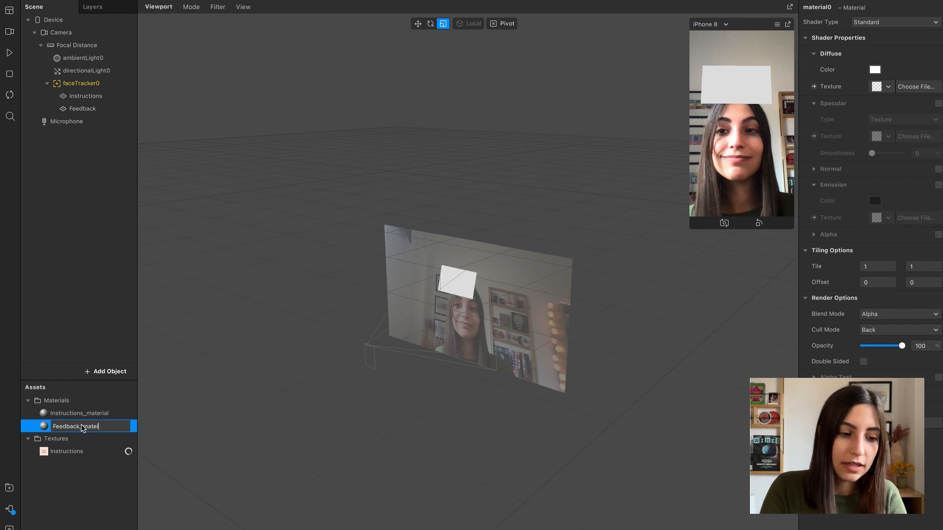
{"action": "type", "text": "material"}
{"action": "key", "text": "Return"}
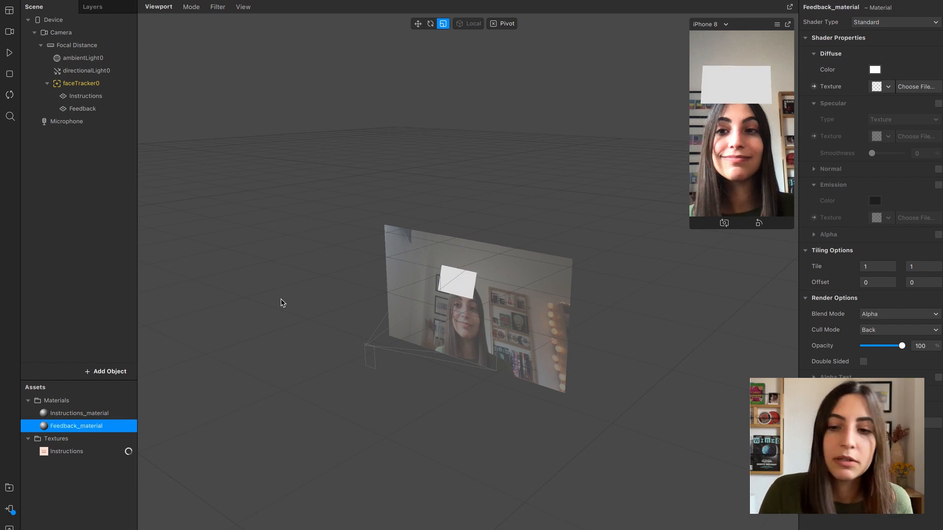
{"action": "left_click", "coordinate": [888, 87]}
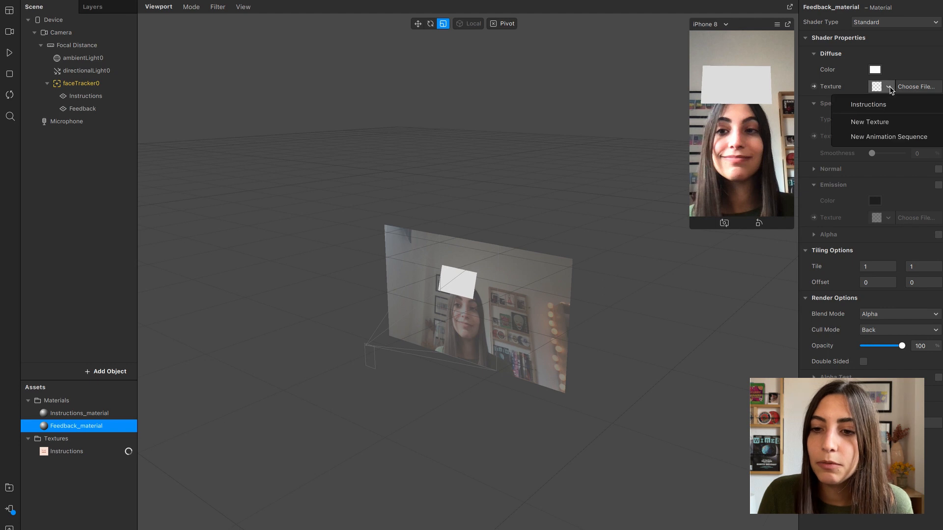
{"action": "left_click", "coordinate": [881, 124]}
{"action": "scroll", "coordinate": [397, 237], "scroll_direction": "down", "scroll_amount": 5}
{"action": "left_click", "coordinate": [617, 311]}
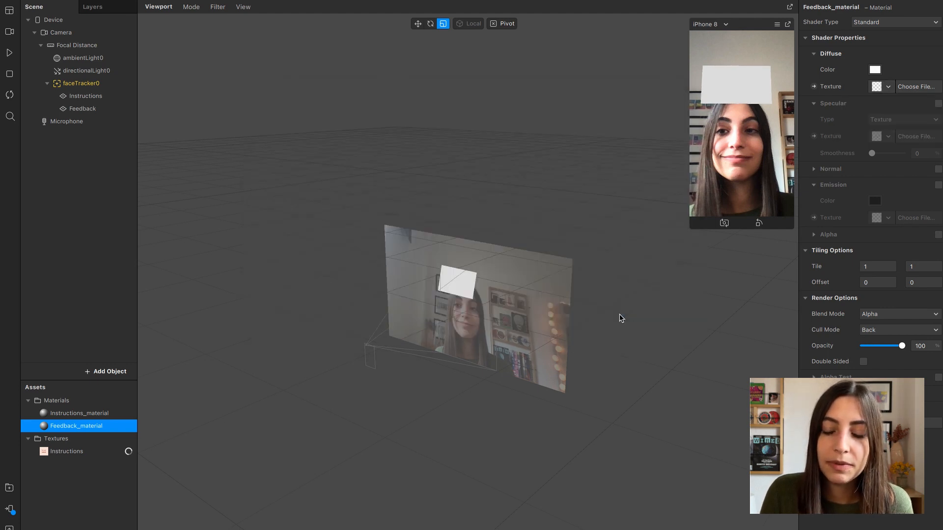
{"action": "left_click", "coordinate": [87, 475]}
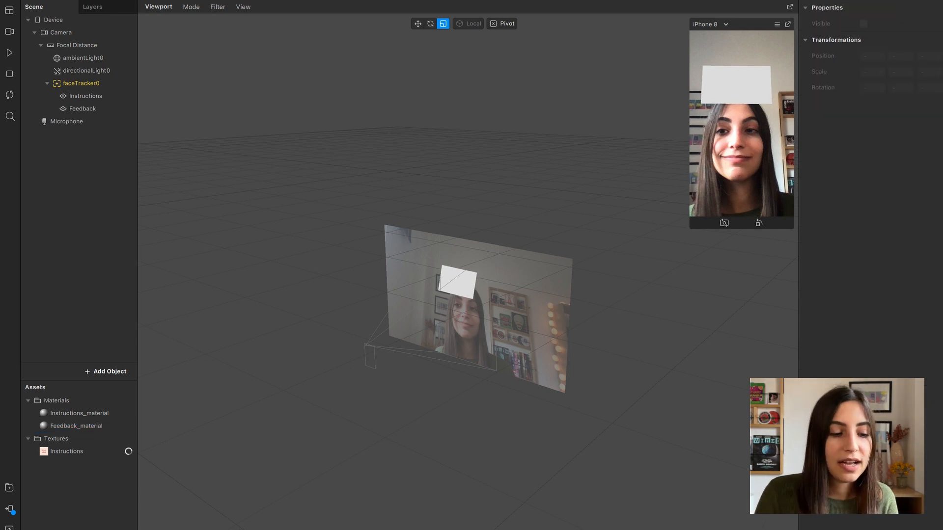
Add an animation sequence asset and load Feedback 1.png through Feedback 10.png as its texture.
{"action": "right_click", "coordinate": [108, 398]}
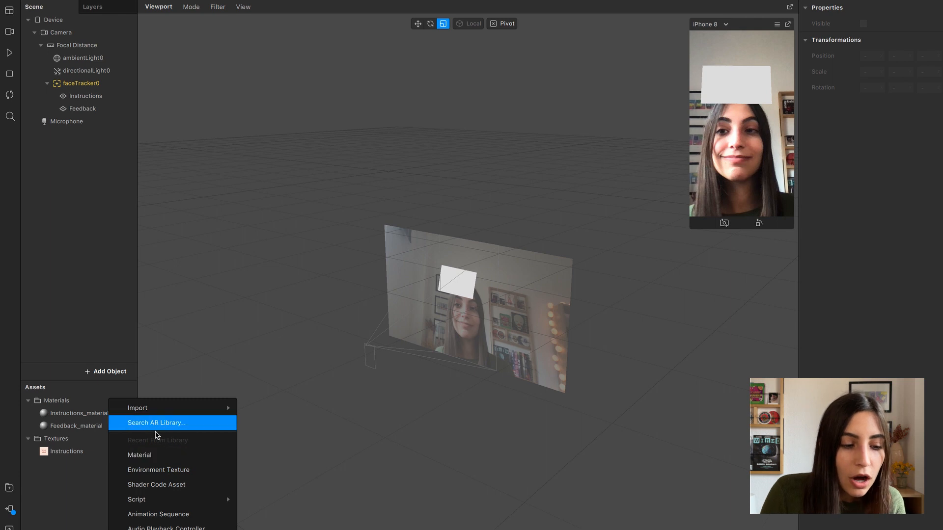
{"action": "left_click", "coordinate": [153, 515]}
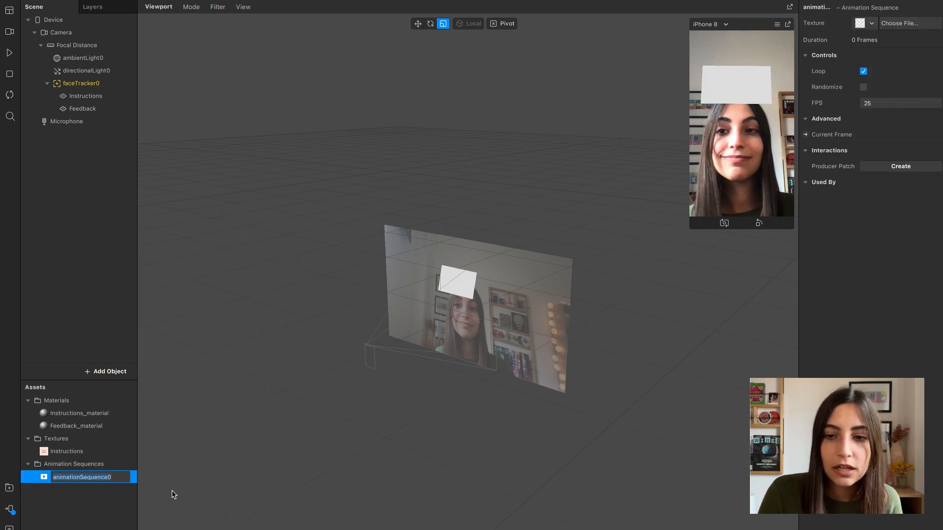
{"action": "left_click", "coordinate": [873, 23]}
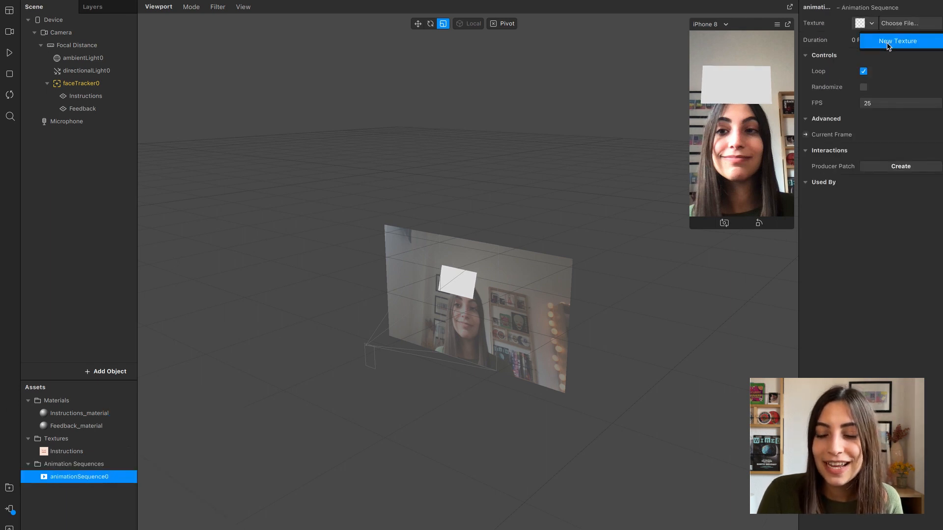
{"action": "left_click", "coordinate": [887, 42]}
{"action": "scroll", "coordinate": [364, 137], "scroll_direction": "down", "scroll_amount": 5}
{"action": "left_click", "coordinate": [364, 247]}
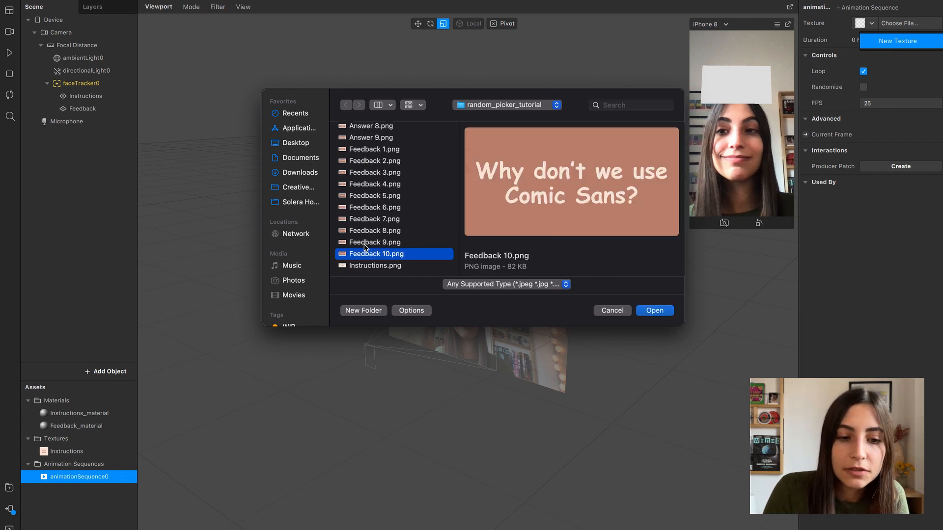
{"action": "key", "text": "shift+Up"}
{"action": "key", "text": "shift+Up"}
{"action": "key", "text": "shift+Up"}
{"action": "key", "text": "shift+Up"}
{"action": "key", "text": "shift+Up"}
{"action": "key", "text": "shift+Up"}
{"action": "key", "text": "shift+Up"}
{"action": "key", "text": "shift+Up"}
{"action": "key", "text": "shift+Up"}
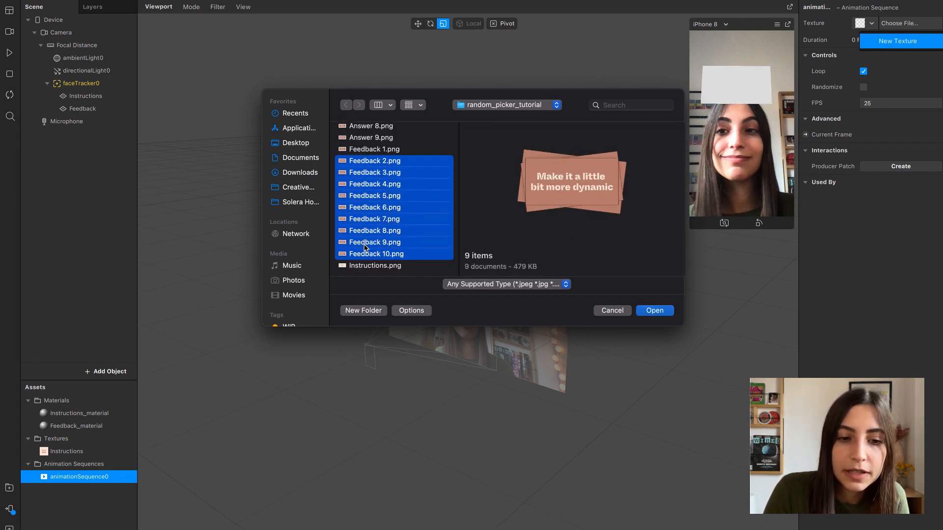
{"action": "key", "text": "Return"}
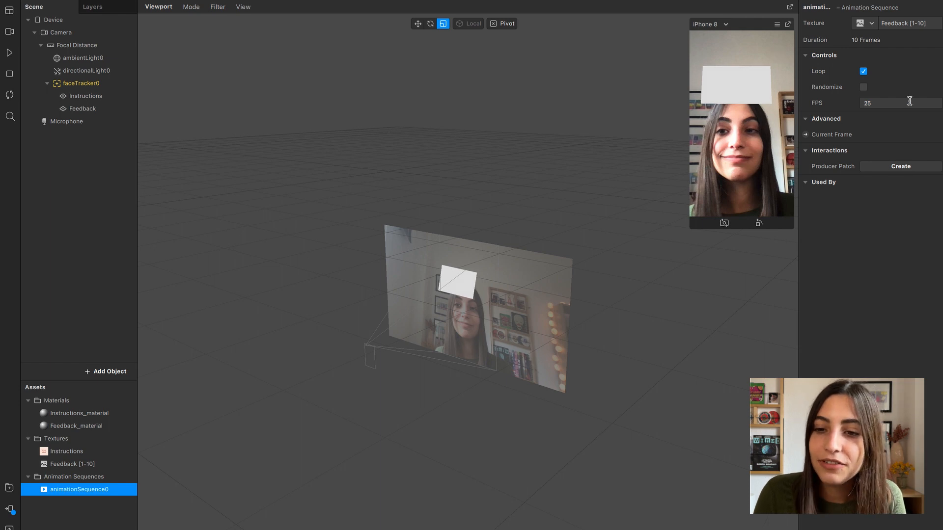
Switch the camera feed to the first person in the real-time simulations and pause it.
{"action": "left_click", "coordinate": [77, 470]}
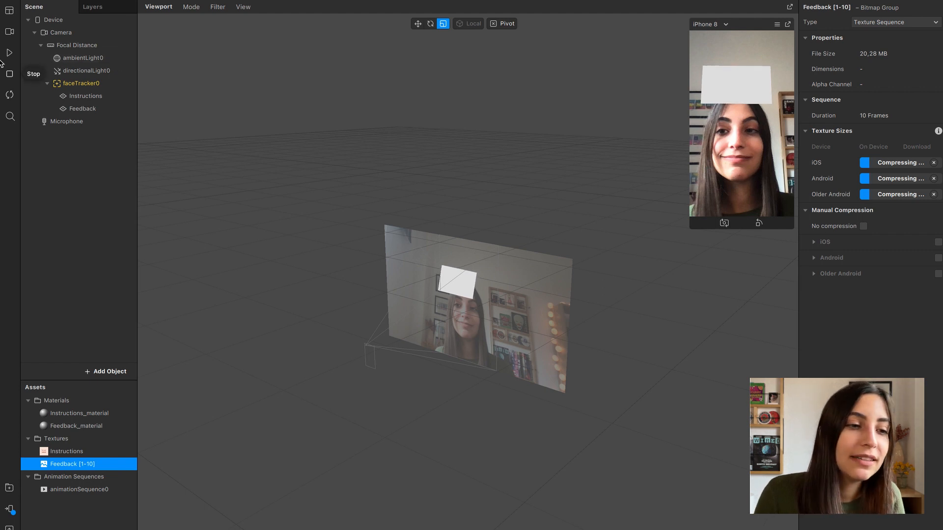
{"action": "left_click", "coordinate": [12, 33]}
{"action": "left_click", "coordinate": [40, 92]}
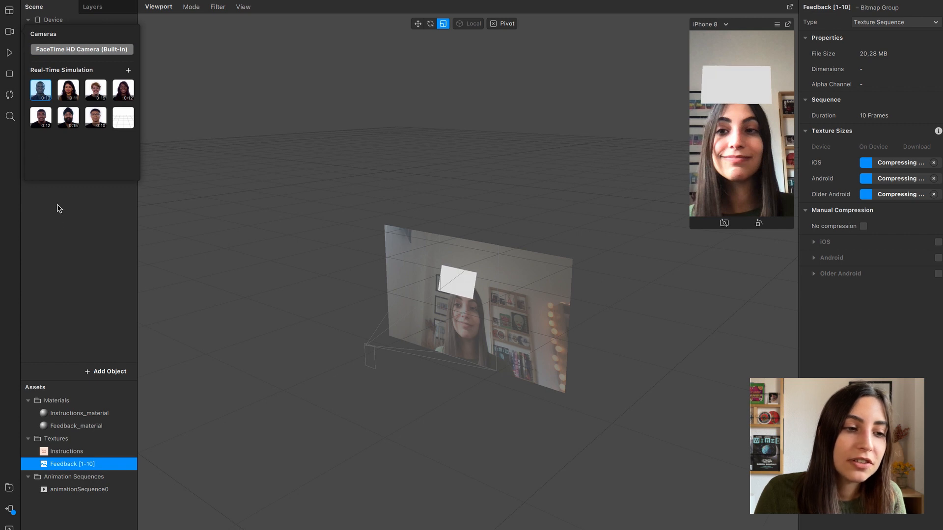
{"action": "left_click", "coordinate": [10, 52]}
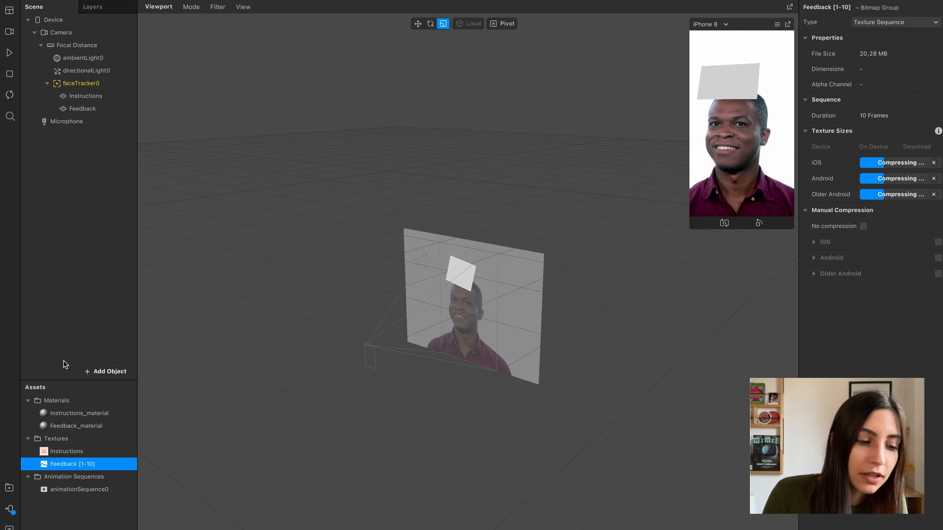
Set the shader type of Feedback_material to Flat.
{"action": "left_click", "coordinate": [77, 427]}
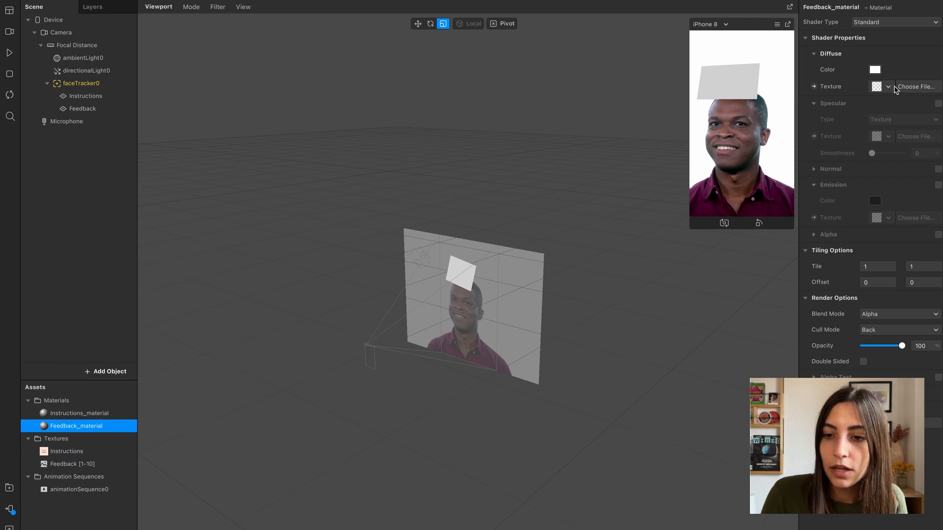
{"action": "left_click", "coordinate": [889, 87]}
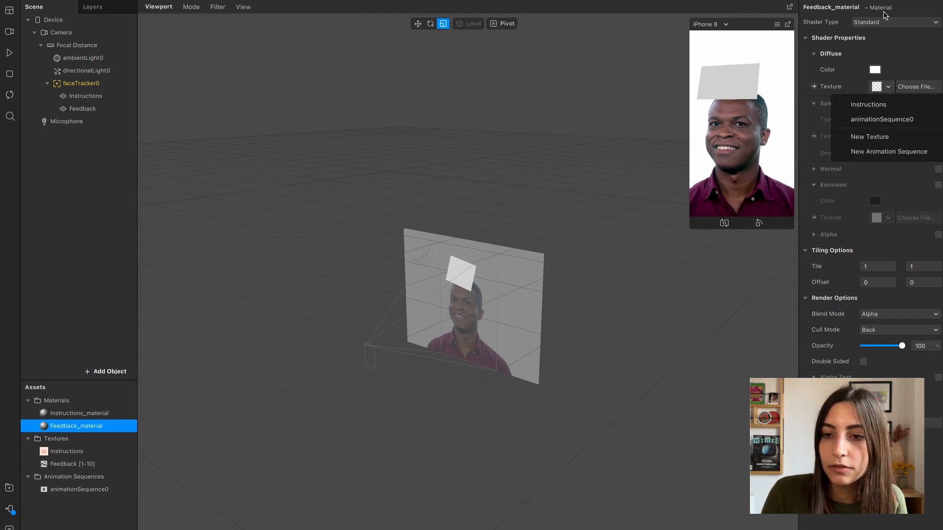
{"action": "left_click", "coordinate": [886, 22]}
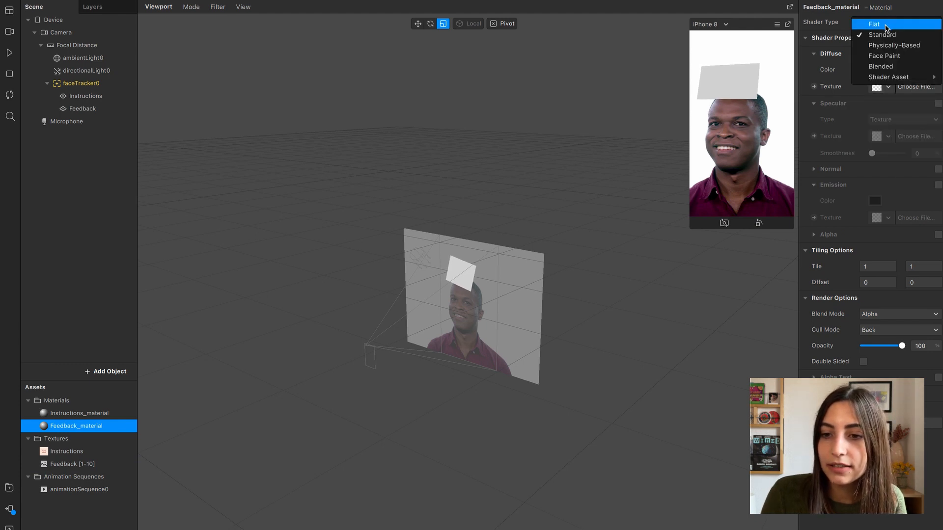
{"action": "left_click", "coordinate": [886, 25]}
{"action": "left_click", "coordinate": [888, 87]}
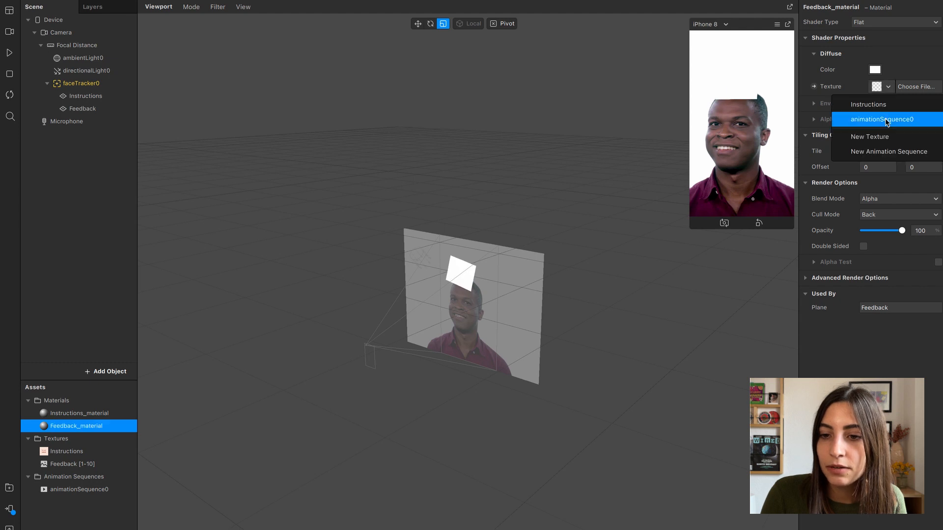
{"action": "left_click", "coordinate": [914, 69]}
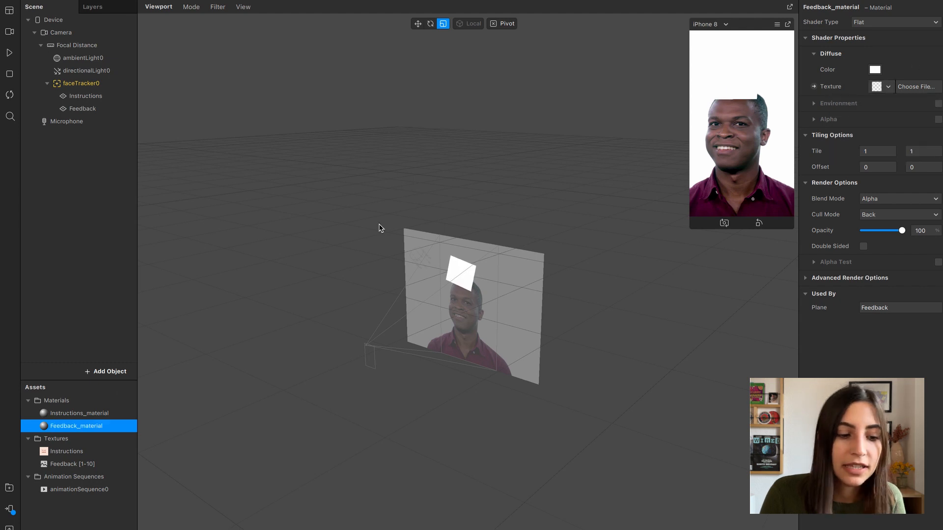
Rename the animation sequence asset to Feedback_sequence.
{"action": "double_click", "coordinate": [79, 490]}
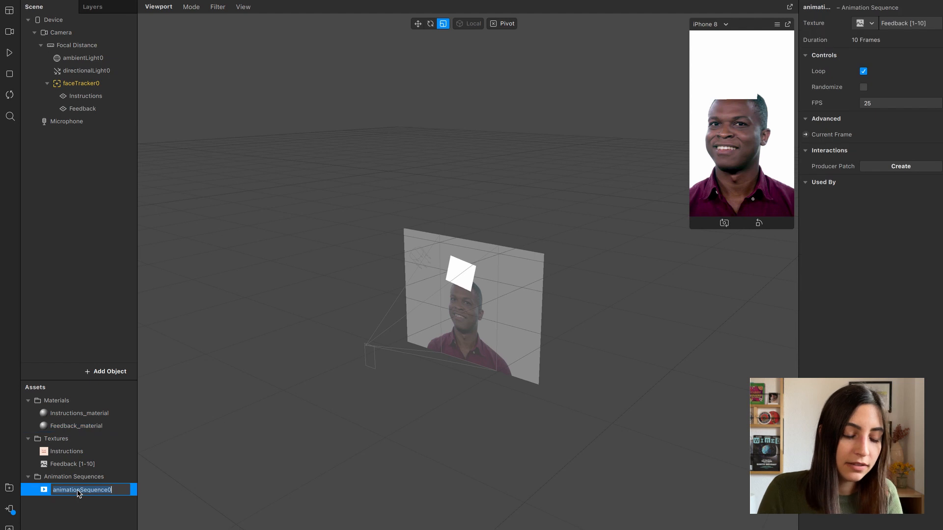
{"action": "type", "text": "Feedback_s"}
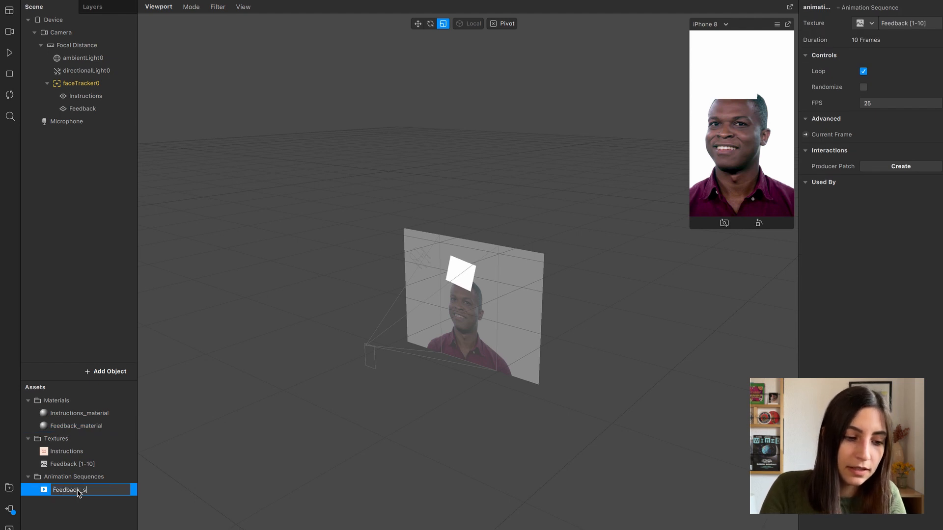
{"action": "type", "text": "equence"}
{"action": "key", "text": "Return"}
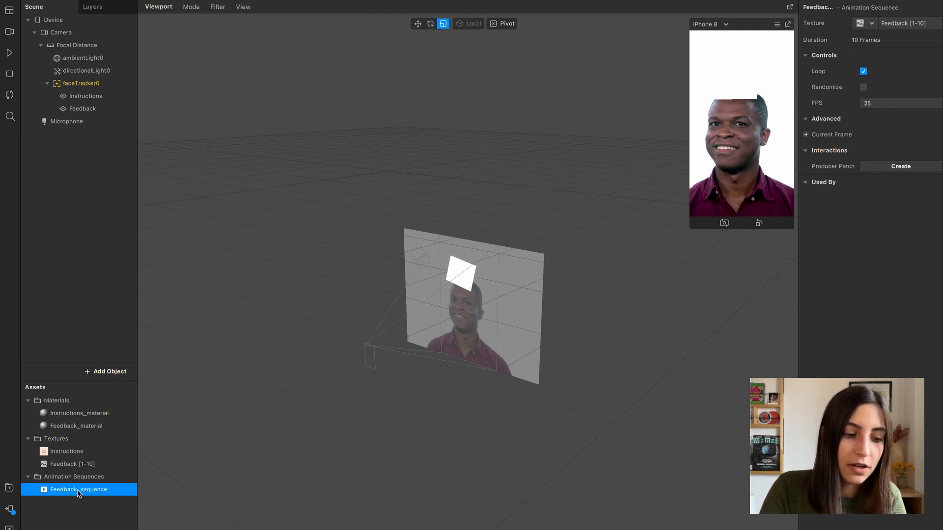
Assign Feedback_sequence as the diffuse texture of Feedback_material and turn on Randomize for the sequence.
{"action": "left_click", "coordinate": [76, 426]}
{"action": "left_click", "coordinate": [889, 91]}
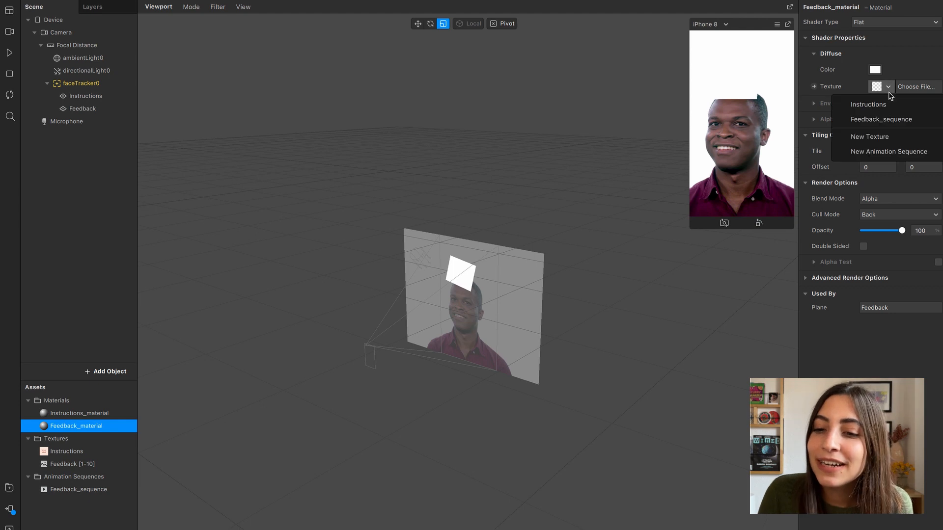
{"action": "left_click", "coordinate": [890, 124]}
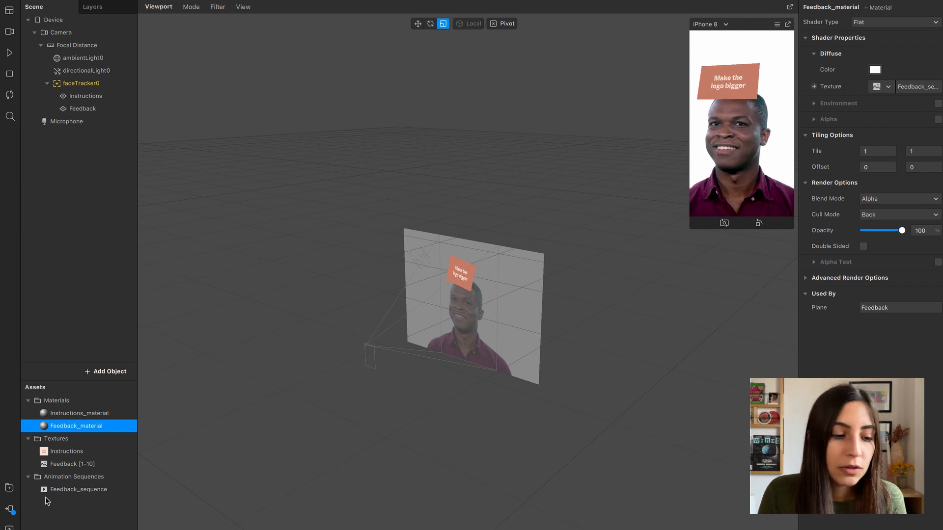
{"action": "left_click", "coordinate": [62, 491]}
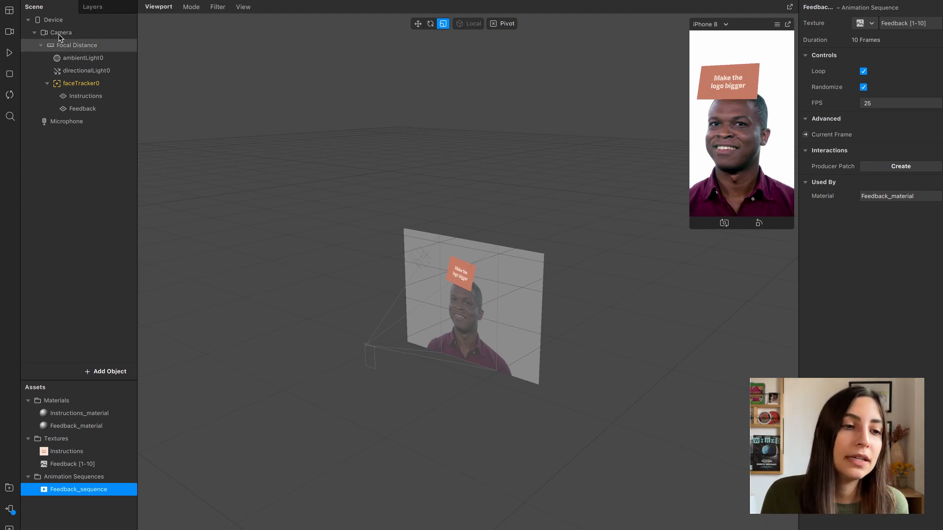
Show the Patch Editor below the viewport and enlarge its area.
{"action": "left_click", "coordinate": [10, 13]}
{"action": "left_click", "coordinate": [38, 26]}
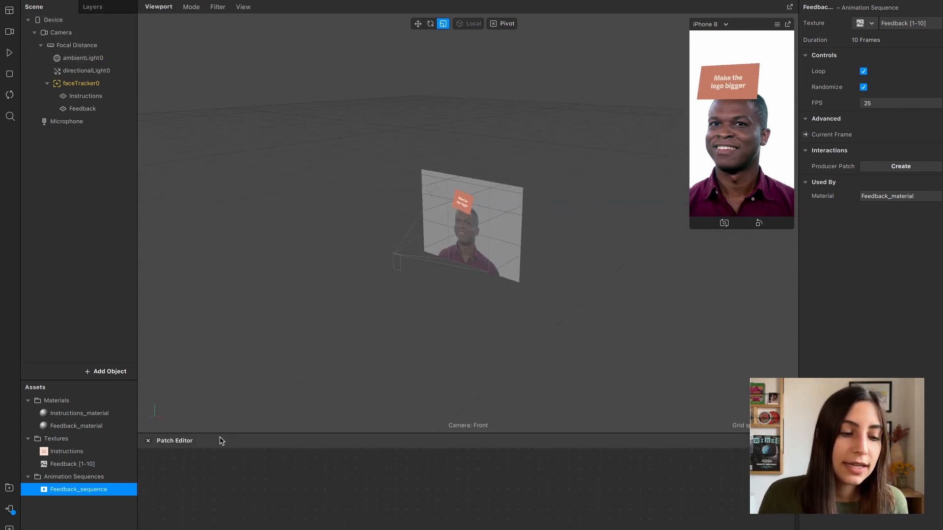
{"action": "left_click_drag", "start_coordinate": [220, 435], "coordinate": [236, 339]}
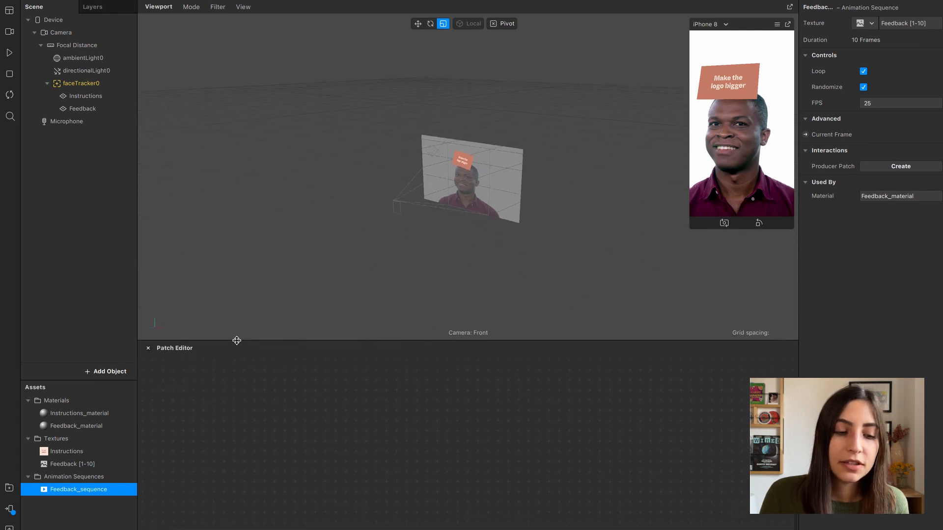
Add a Screen Tap patch to the empty patch graph.
{"action": "double_click", "coordinate": [202, 423]}
{"action": "type", "text": "tap"}
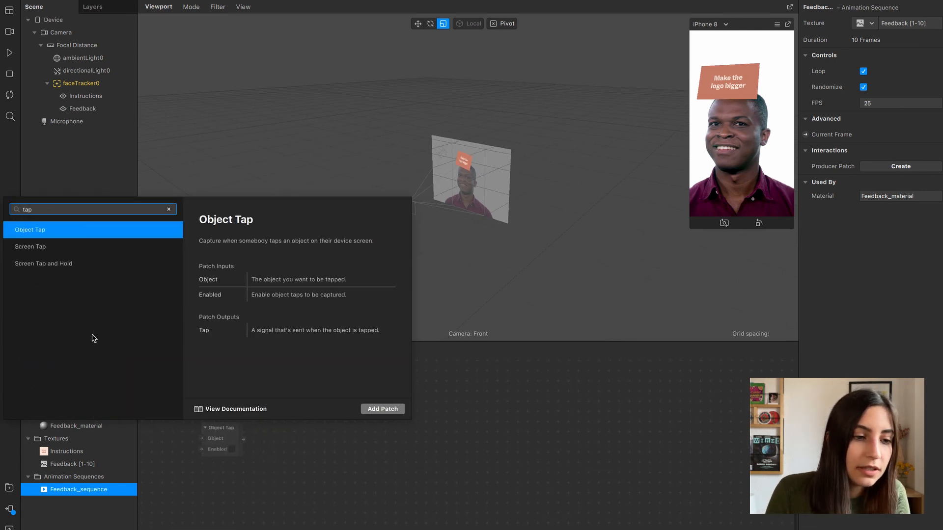
{"action": "left_click", "coordinate": [31, 251]}
{"action": "double_click", "coordinate": [30, 247]}
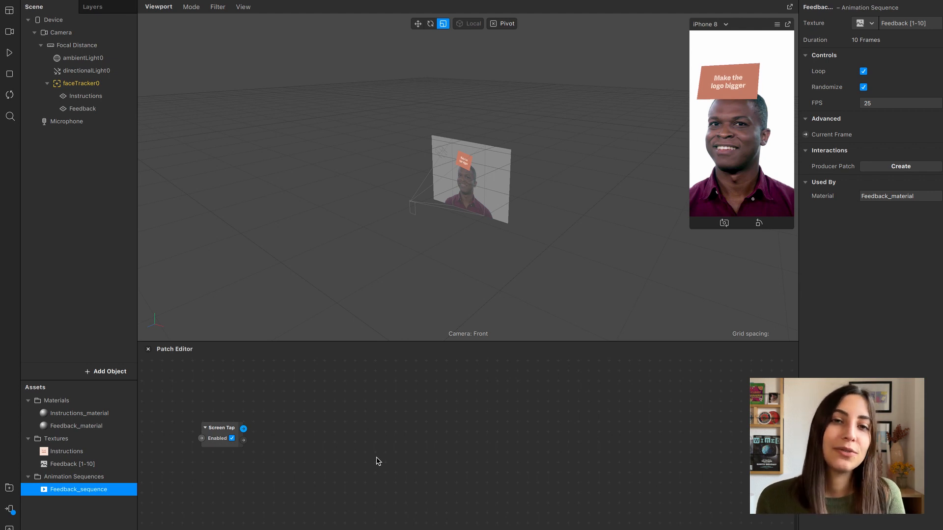
Add a Switch patch with its Flip input driven by the Screen Tap's Gesture State output.
{"action": "left_click", "coordinate": [218, 436]}
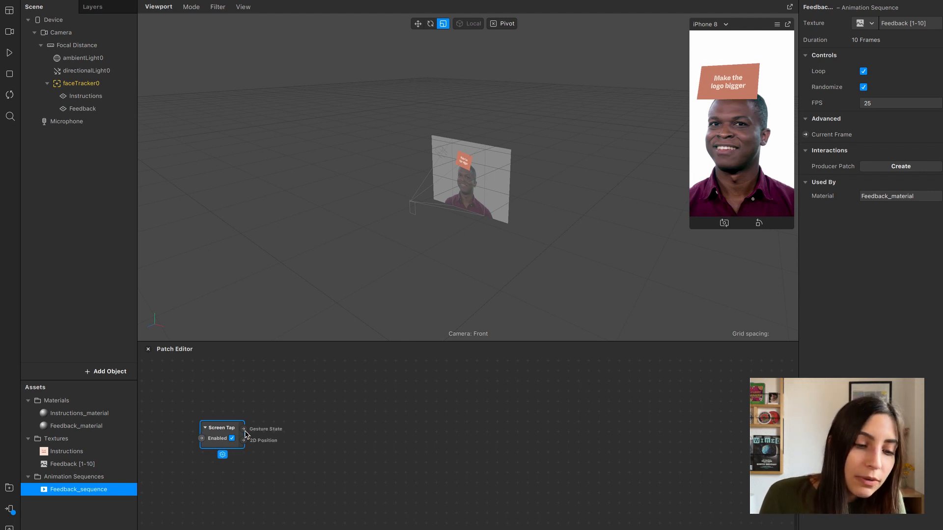
{"action": "left_click_drag", "start_coordinate": [244, 430], "coordinate": [305, 421]}
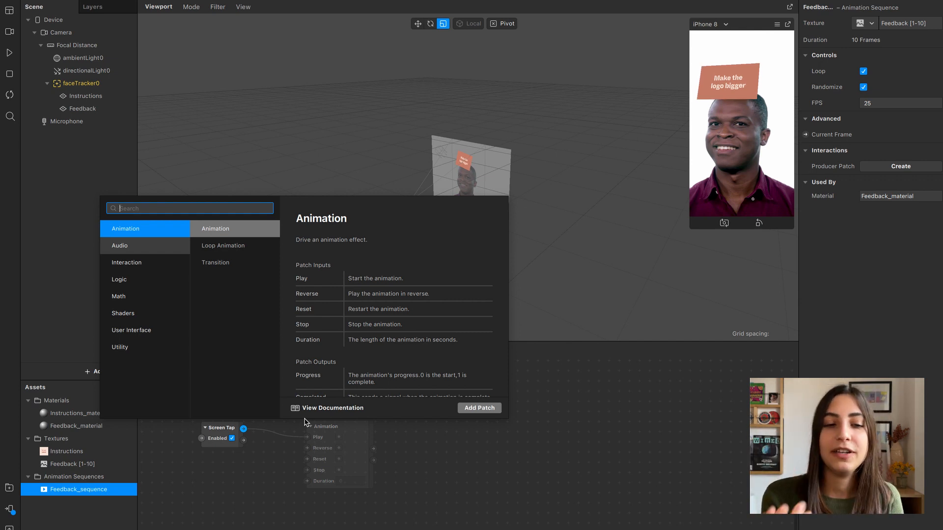
{"action": "type", "text": "sw"}
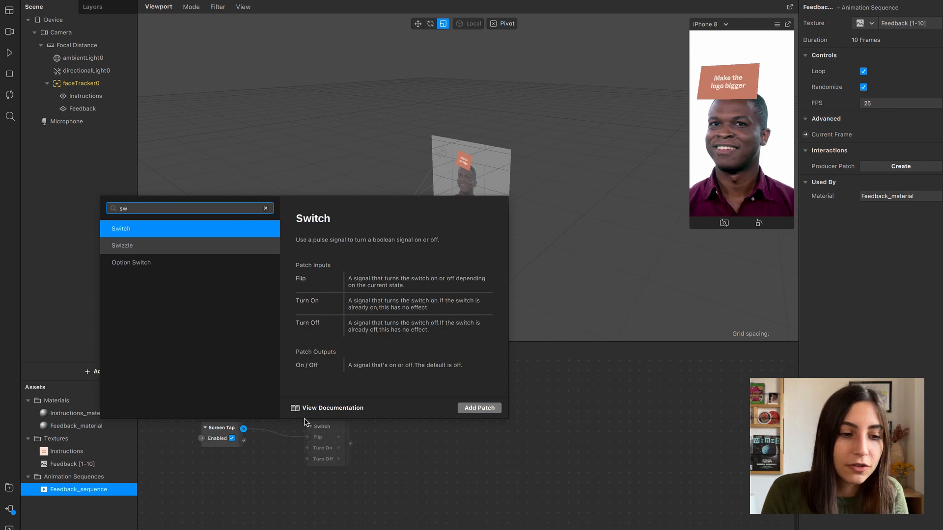
{"action": "key", "text": "Return"}
Add a Not patch fed by the Switch output and line it up beside the Switch.
{"action": "left_click_drag", "start_coordinate": [320, 420], "coordinate": [361, 424]}
{"action": "type", "text": "not"}
{"action": "key", "text": "Return"}
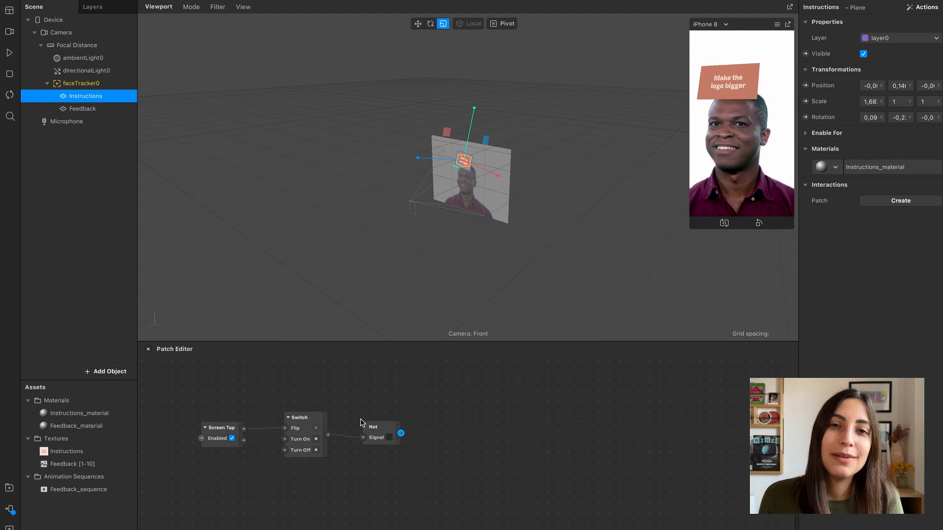
{"action": "left_click_drag", "start_coordinate": [379, 437], "coordinate": [382, 428]}
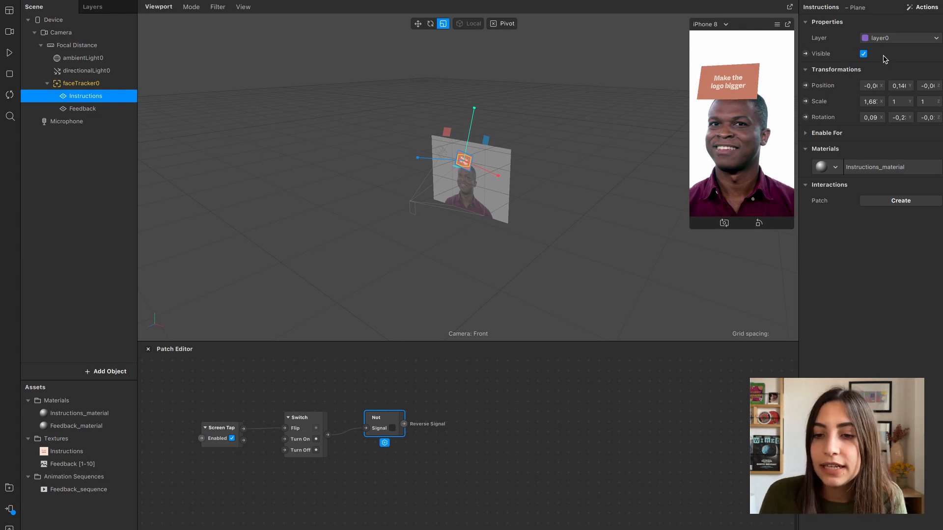
Create a Visible patch for the Instructions plane and connect the Not patch's output to it.
{"action": "left_click", "coordinate": [805, 54]}
{"action": "left_click_drag", "start_coordinate": [483, 484], "coordinate": [462, 419]}
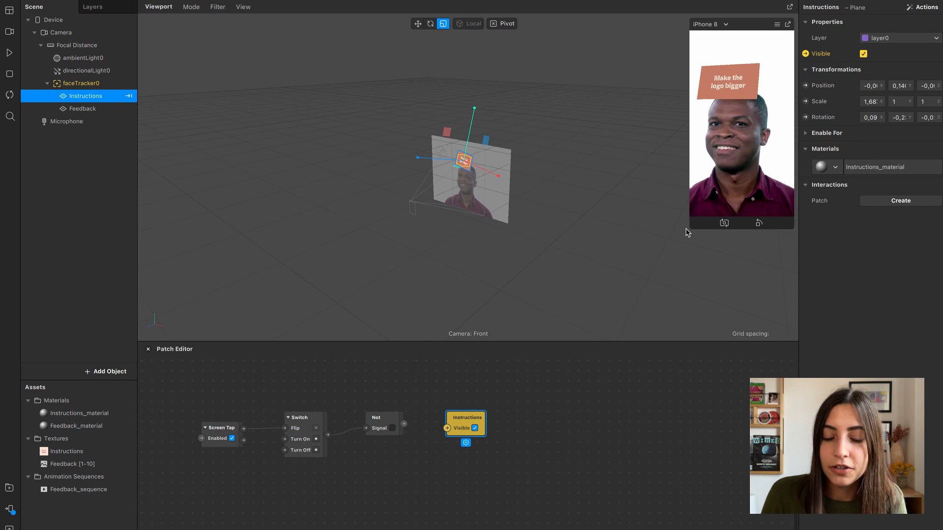
{"action": "left_click_drag", "start_coordinate": [403, 424], "coordinate": [460, 425]}
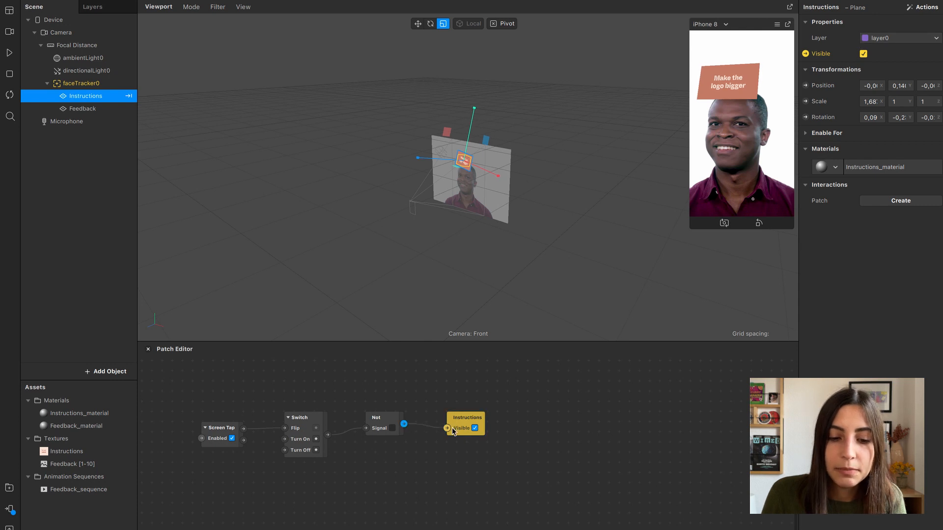
{"action": "double_click", "coordinate": [451, 429]}
{"action": "left_click", "coordinate": [589, 493]}
{"action": "left_click_drag", "start_coordinate": [448, 428], "coordinate": [404, 424]}
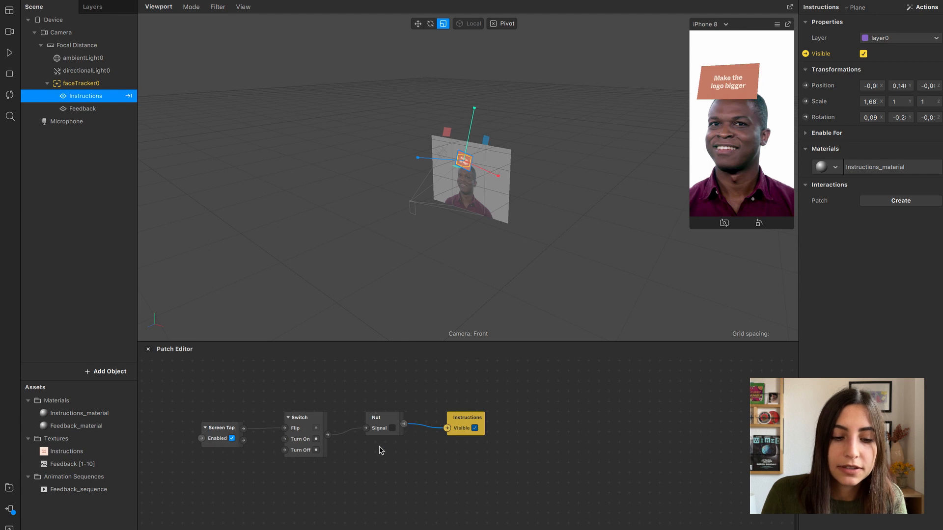
Hide the Feedback plane, create its Visible patch below the Instructions patch, and connect the Switch output to it.
{"action": "left_click", "coordinate": [113, 110]}
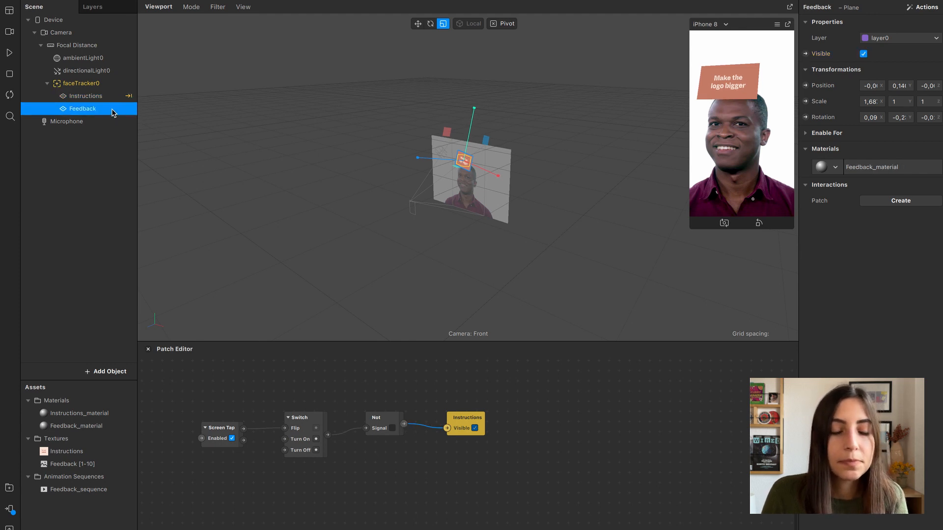
{"action": "left_click", "coordinate": [863, 54]}
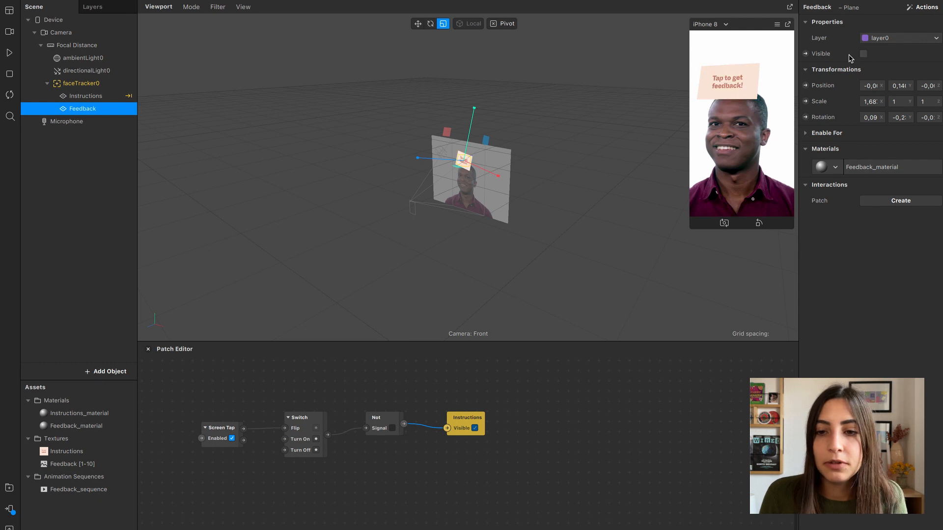
{"action": "left_click", "coordinate": [805, 53]}
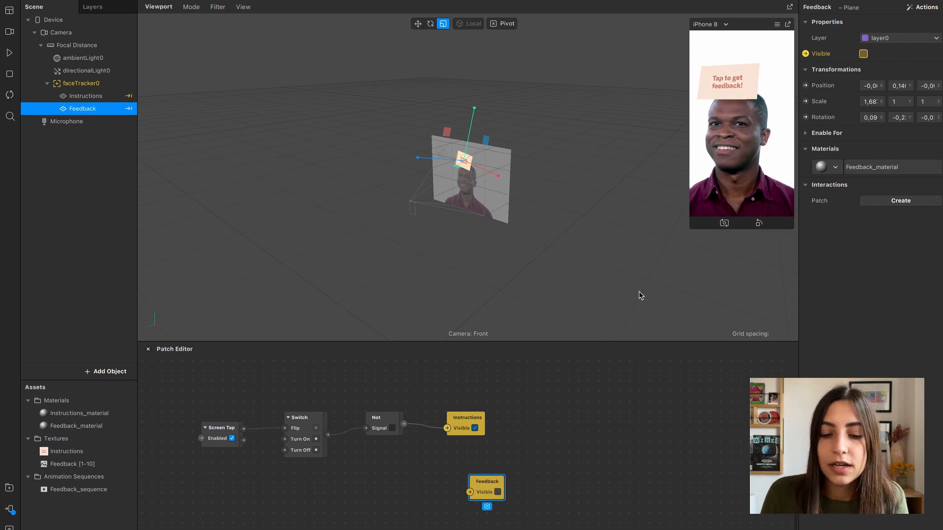
{"action": "left_click_drag", "start_coordinate": [487, 483], "coordinate": [465, 460]}
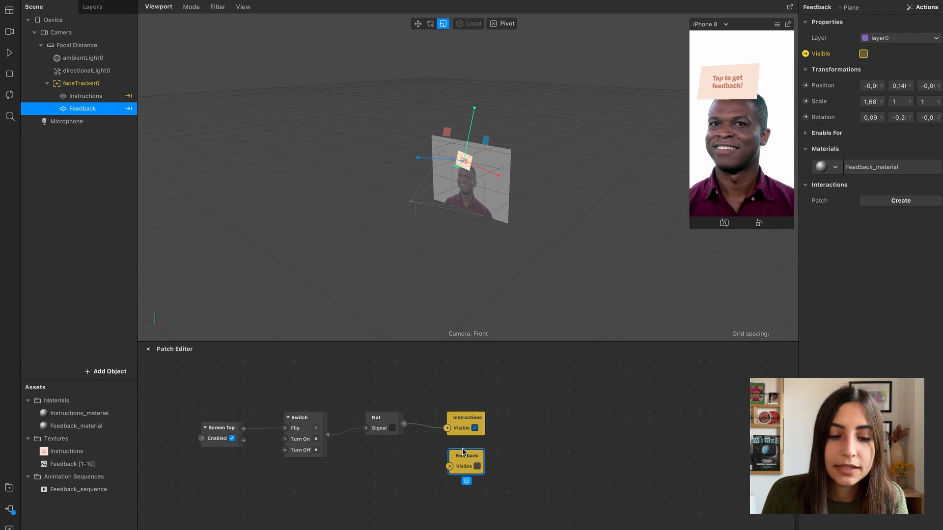
{"action": "left_click_drag", "start_coordinate": [328, 435], "coordinate": [448, 470]}
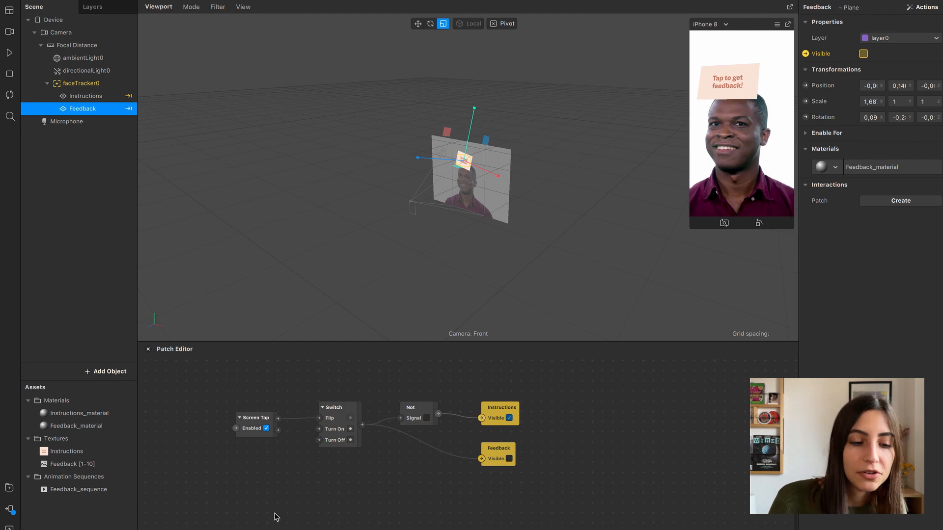
Add a Runtime patch below the Screen Tap and connect it to a new Offset patch's Value input.
{"action": "double_click", "coordinate": [244, 506]}
{"action": "type", "text": "run"}
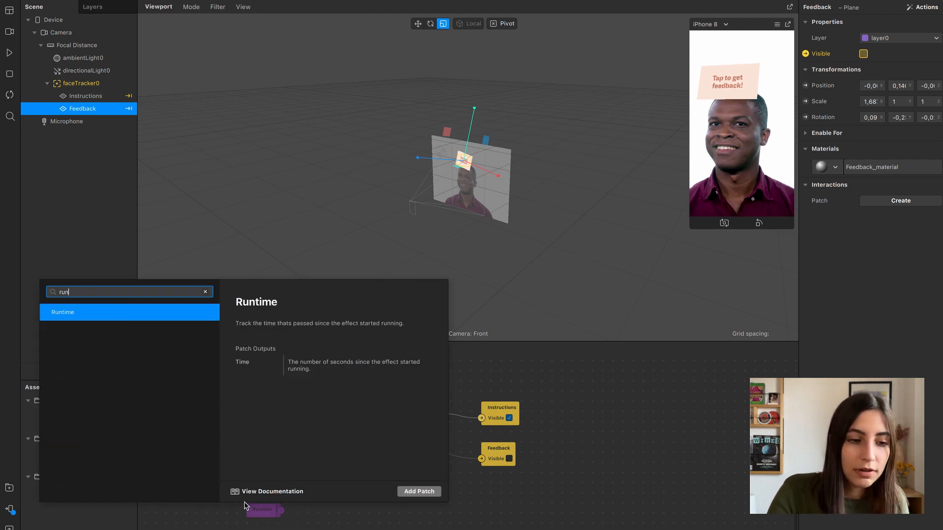
{"action": "key", "text": "Return"}
{"action": "left_click_drag", "start_coordinate": [250, 511], "coordinate": [328, 511]}
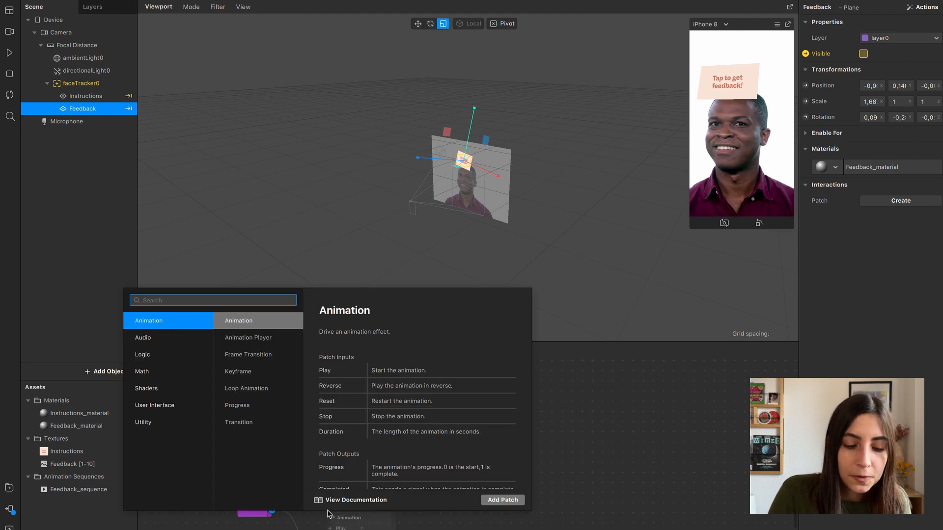
{"action": "type", "text": "offset"}
{"action": "key", "text": "Return"}
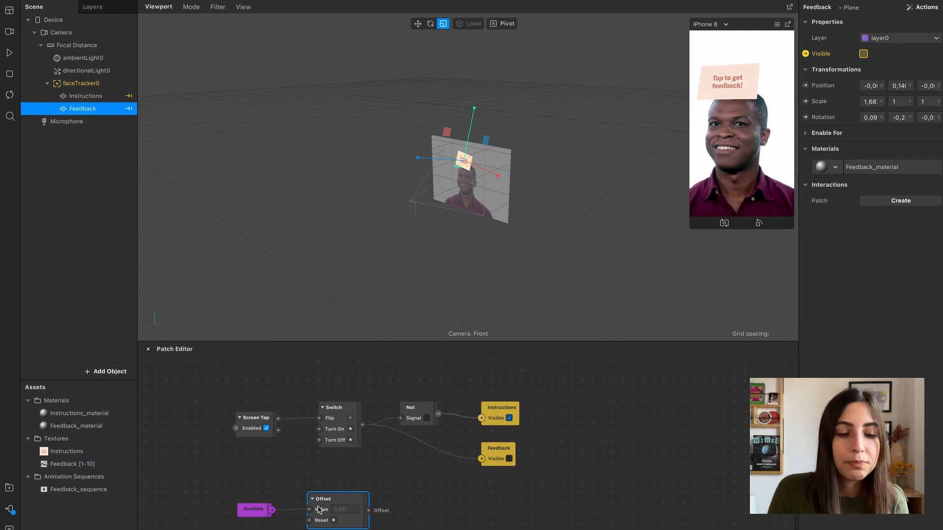
Add a Less Than patch fed by the Offset output and set its Second Input to 4.
{"action": "left_click_drag", "start_coordinate": [369, 511], "coordinate": [395, 504]}
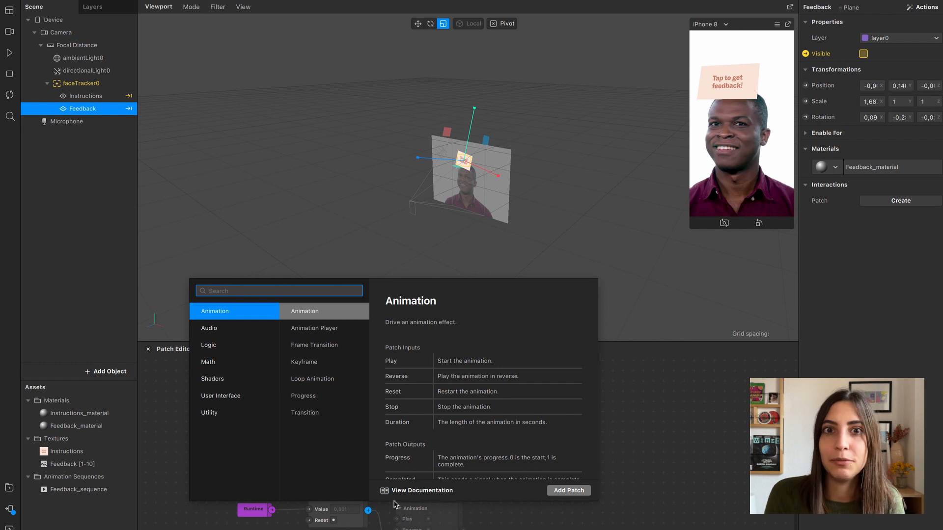
{"action": "type", "text": "less"}
{"action": "key", "text": "Return"}
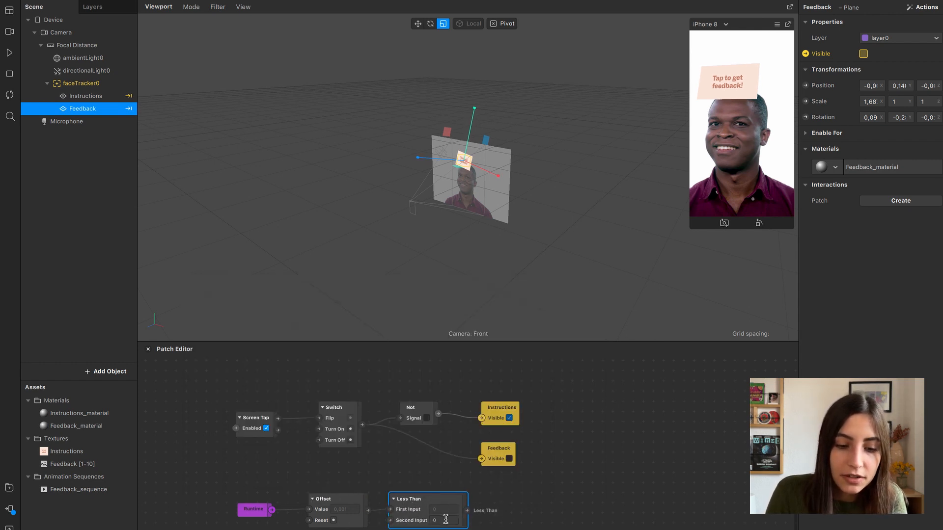
{"action": "left_click", "coordinate": [421, 521]}
{"action": "type", "text": "4"}
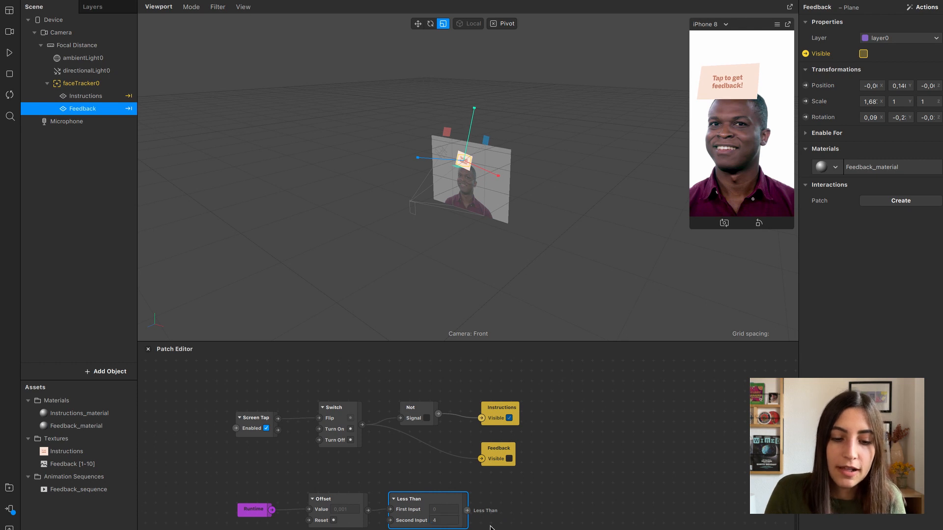
{"action": "left_click_drag", "start_coordinate": [467, 511], "coordinate": [519, 511]}
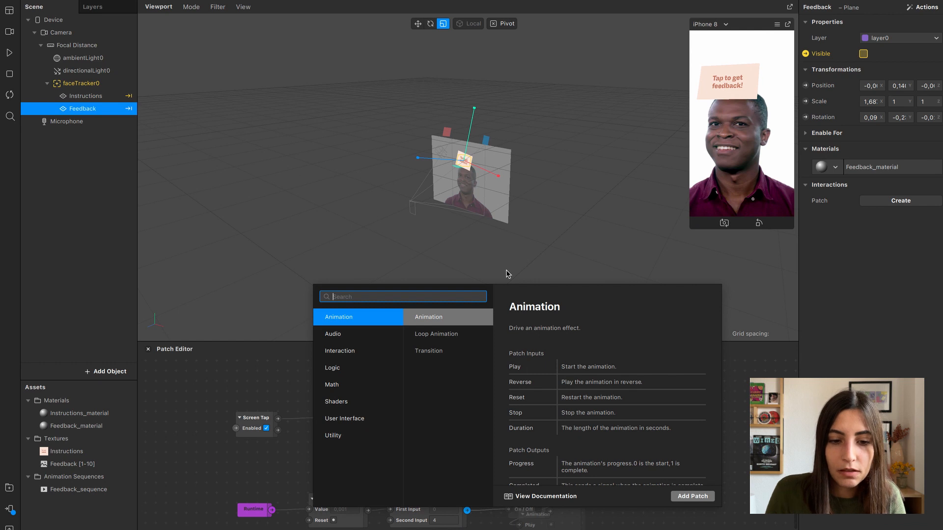
{"action": "left_click", "coordinate": [452, 336]}
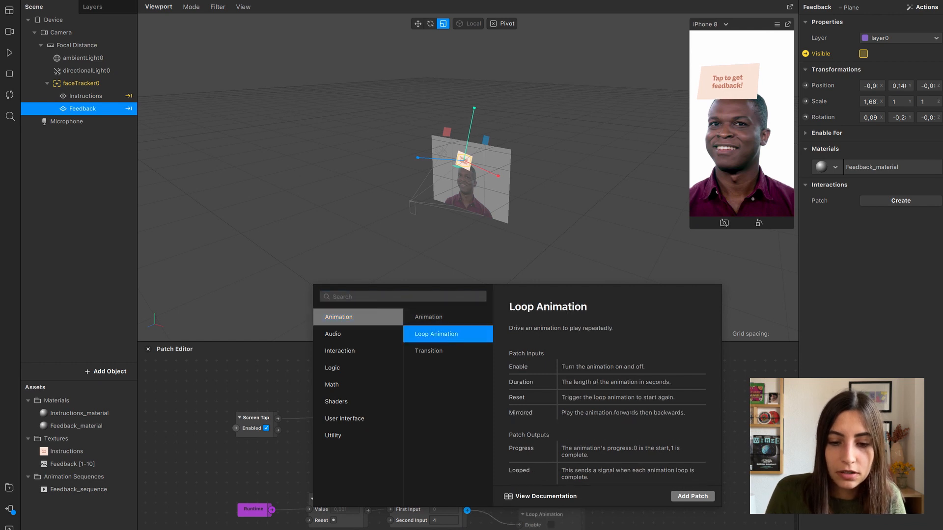
{"action": "left_click", "coordinate": [691, 498]}
Add a Loop Animation patch enabled by the Less Than output, align it, and set its Duration to 0,03.
{"action": "left_click_drag", "start_coordinate": [467, 511], "coordinate": [520, 513]}
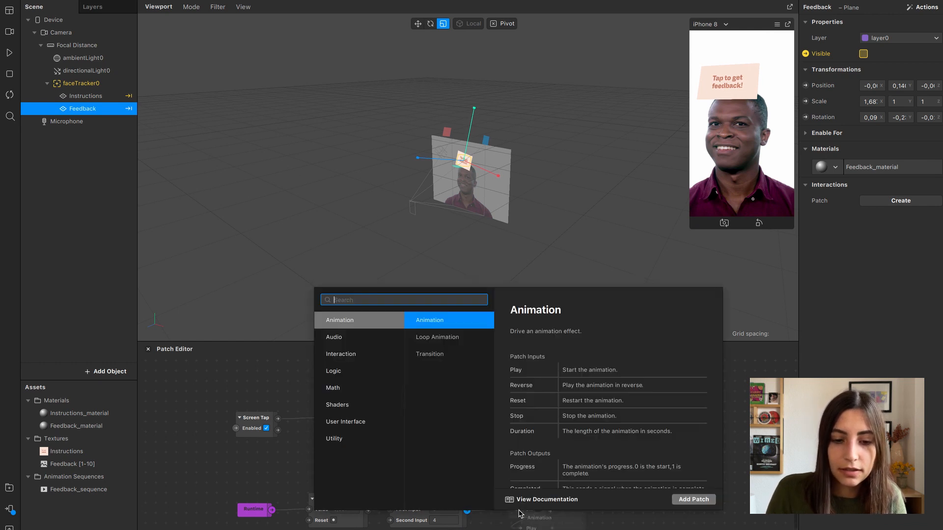
{"action": "type", "text": "loo"}
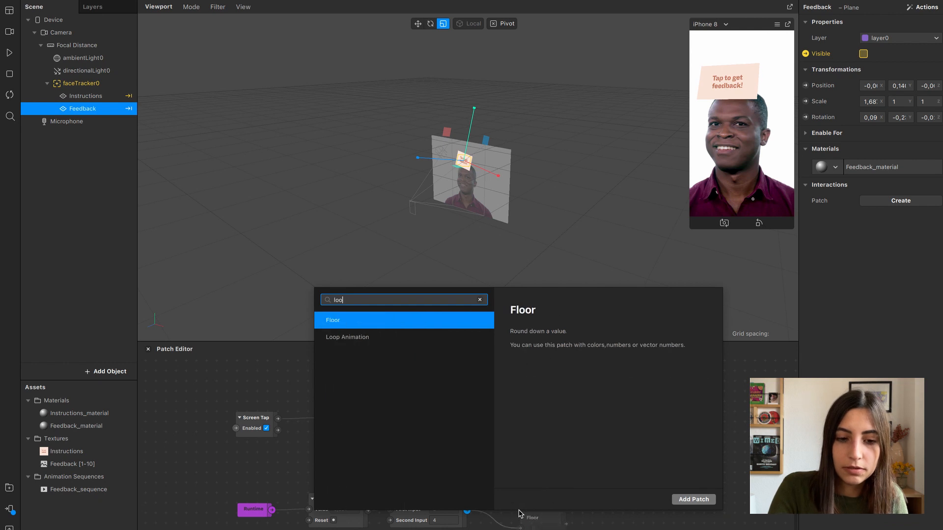
{"action": "left_click", "coordinate": [361, 336]}
{"action": "left_click", "coordinate": [694, 499]}
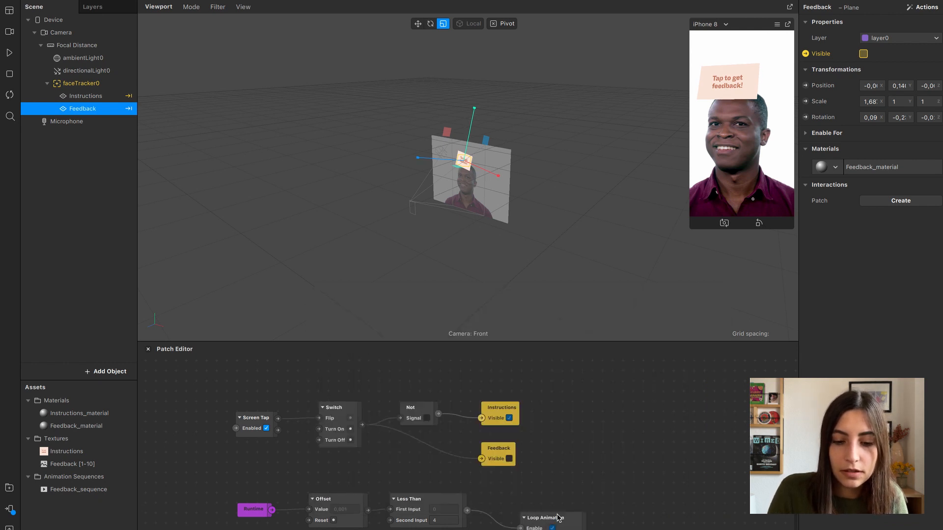
{"action": "left_click", "coordinate": [517, 521]}
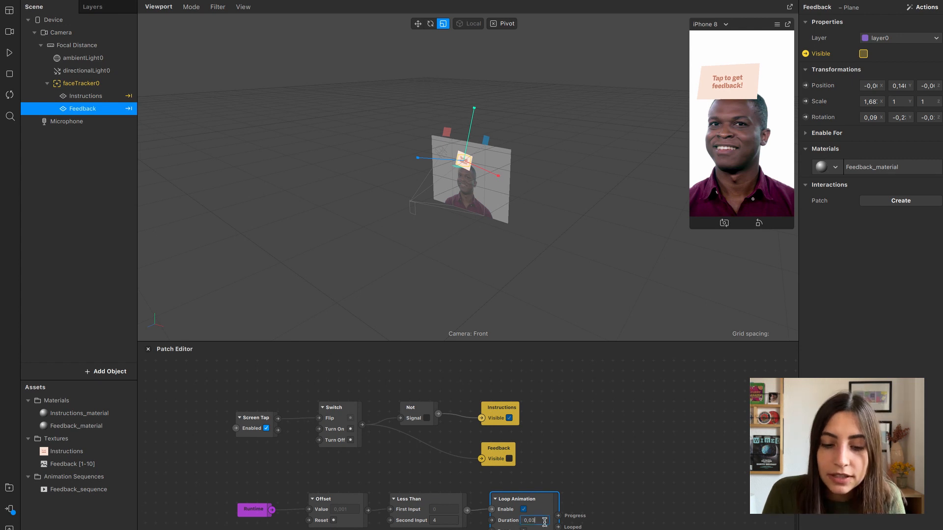
{"action": "left_click", "coordinate": [607, 506]}
{"action": "left_click", "coordinate": [545, 509]}
Add a Random patch triggered by the Loop Animation's Looped output and align it with the row.
{"action": "left_click_drag", "start_coordinate": [559, 528], "coordinate": [610, 498]}
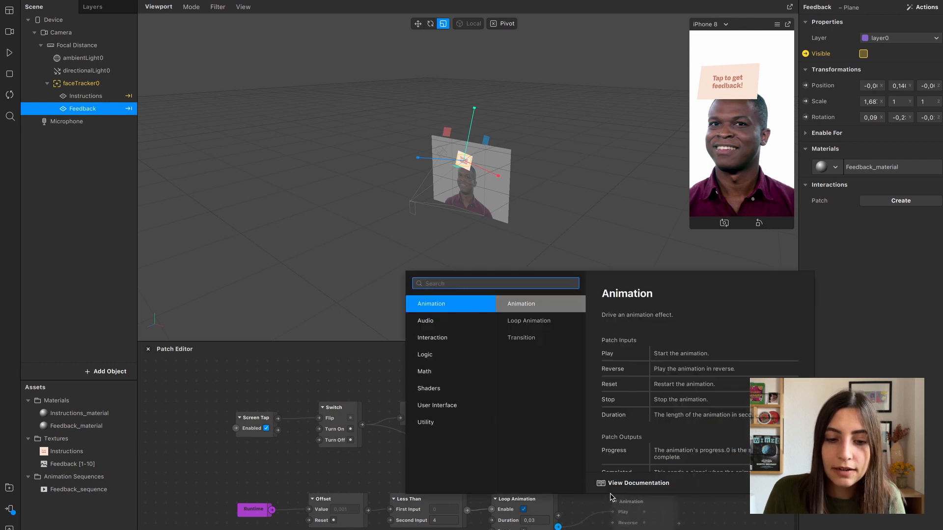
{"action": "type", "text": "random"}
{"action": "key", "text": "Return"}
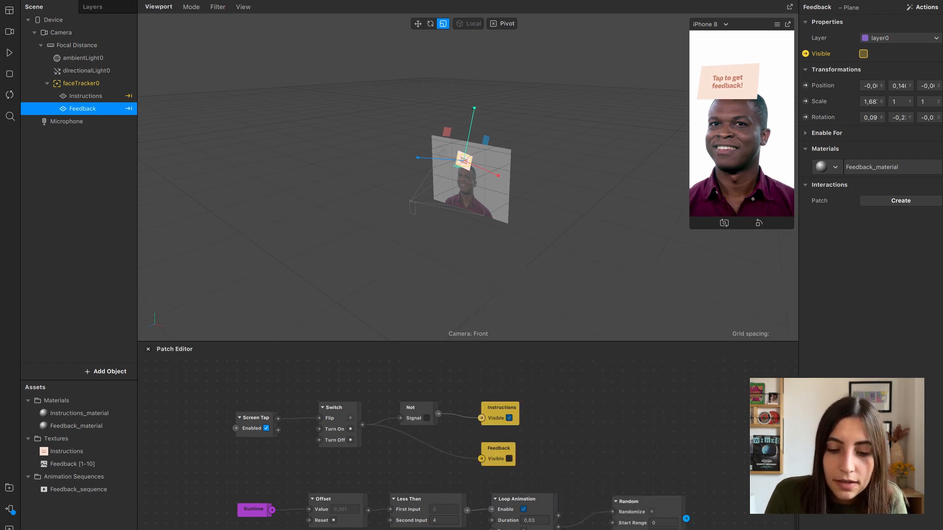
{"action": "left_click_drag", "start_coordinate": [640, 505], "coordinate": [631, 503]}
{"action": "left_click", "coordinate": [552, 528]}
{"action": "left_click", "coordinate": [652, 506]}
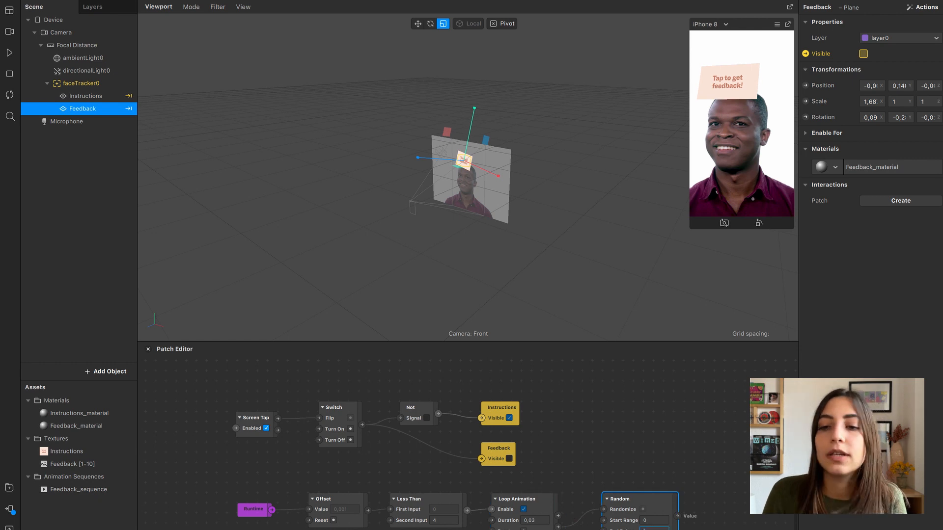
Set the Random patch's range from 0 to 10 and check the frame count of Feedback_sequence.
{"action": "left_click", "coordinate": [659, 520]}
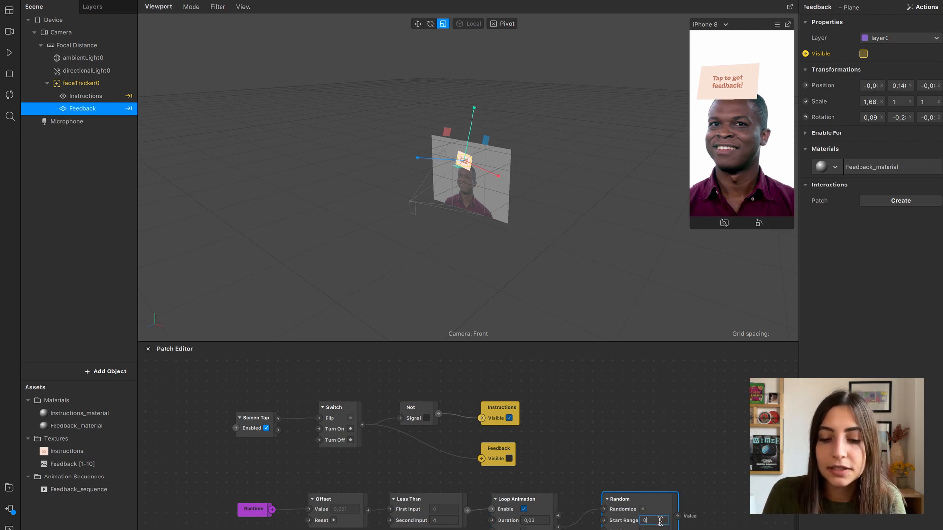
{"action": "left_click", "coordinate": [660, 529]}
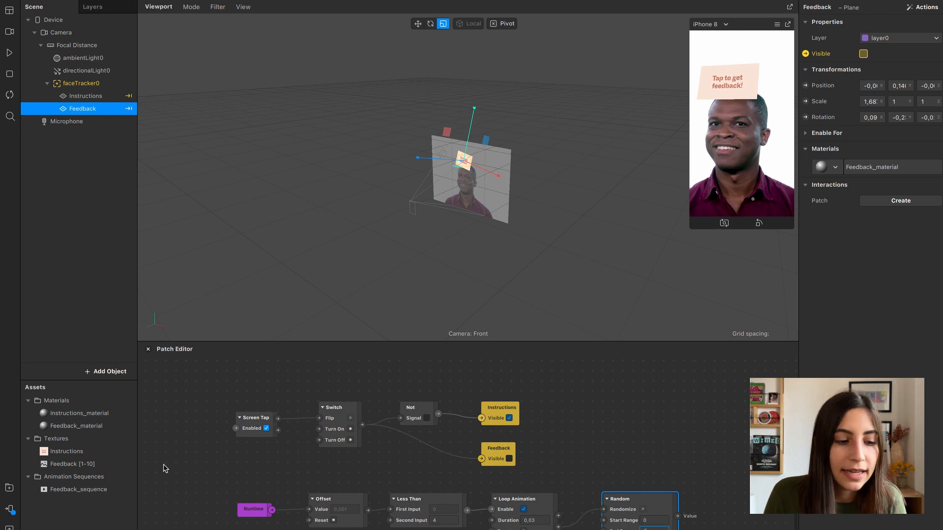
{"action": "left_click", "coordinate": [68, 490]}
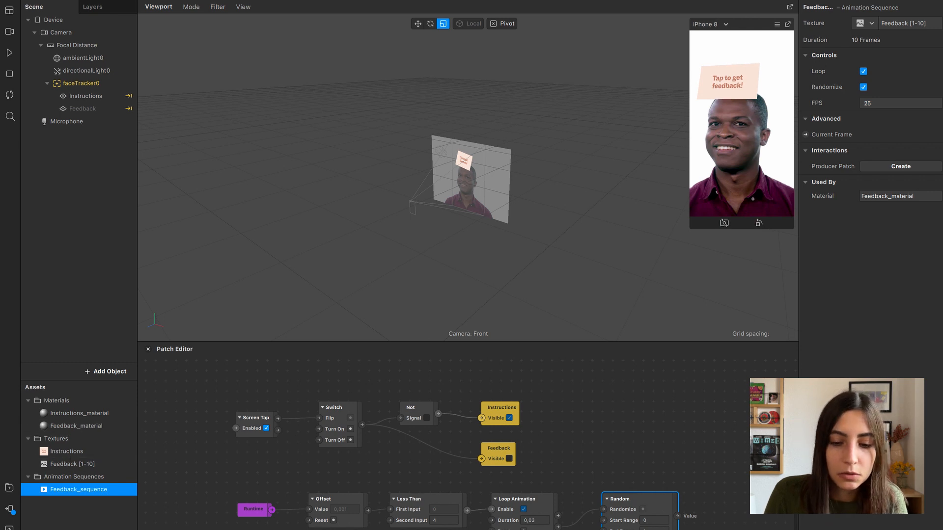
{"action": "scroll", "coordinate": [655, 528], "scroll_direction": "right", "scroll_amount": 3}
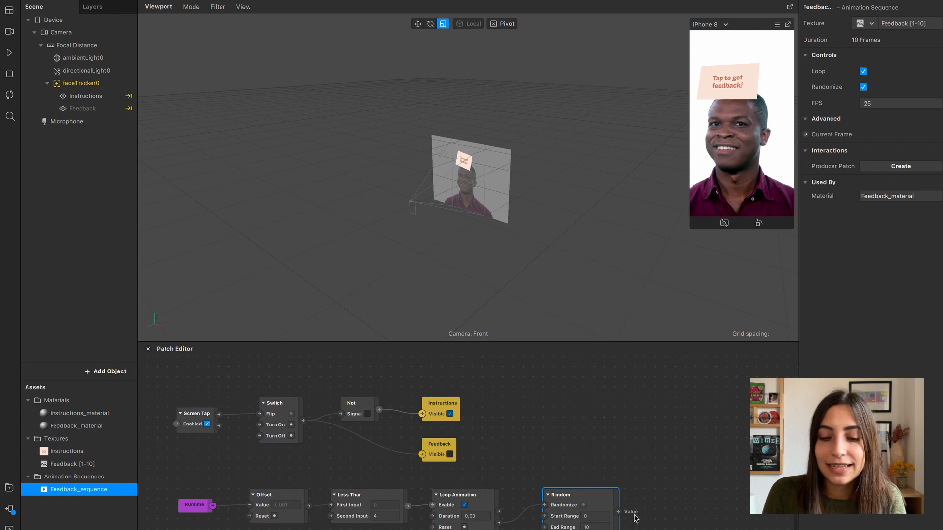
Add a Round patch fed by the Random patch's Value output.
{"action": "left_click_drag", "start_coordinate": [618, 512], "coordinate": [649, 501]}
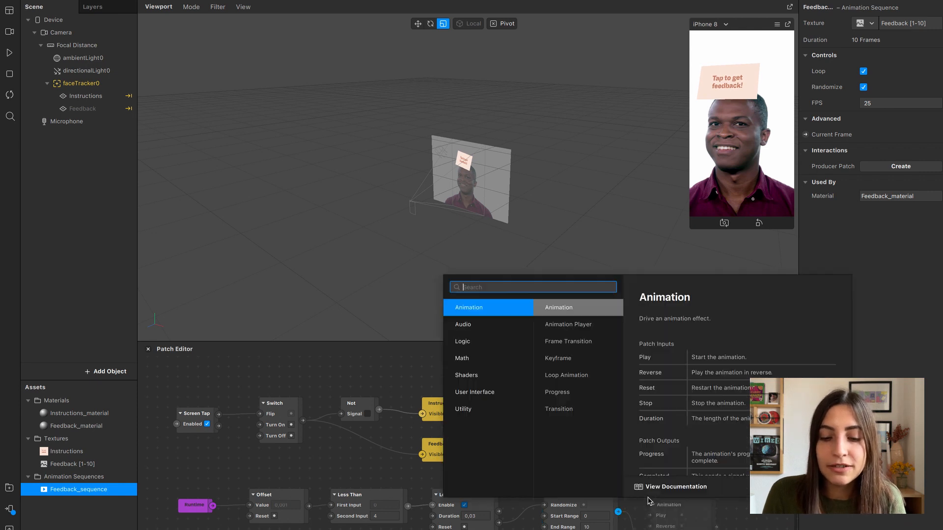
{"action": "type", "text": "round"}
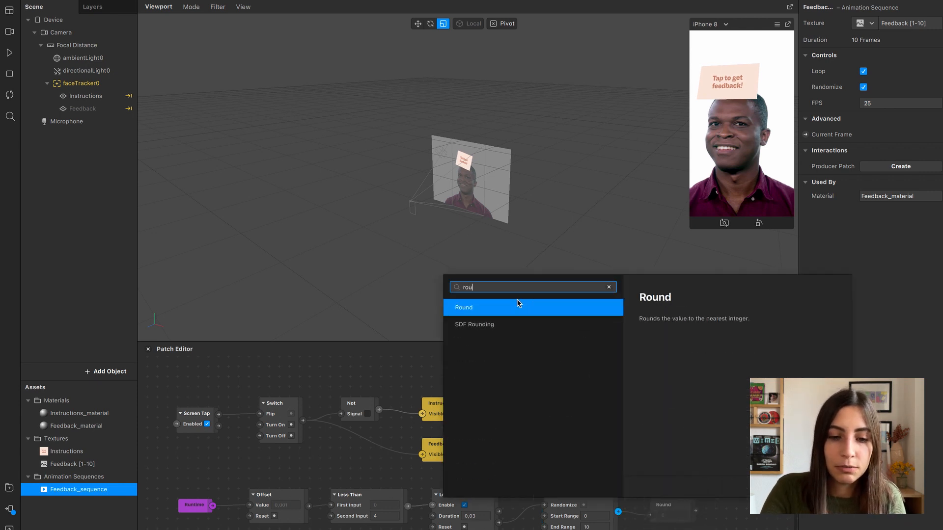
{"action": "left_click", "coordinate": [516, 305]}
{"action": "left_click", "coordinate": [673, 519]}
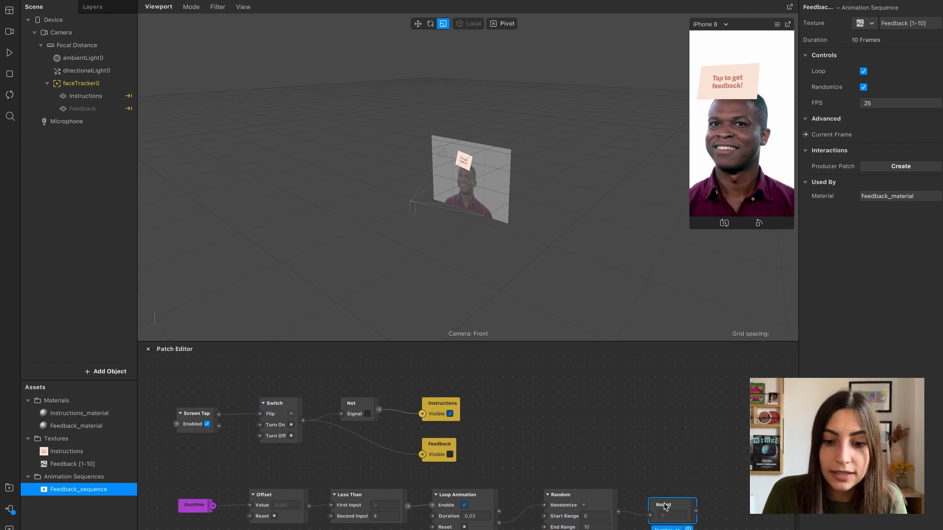
Create the Current Frame patch for Feedback_sequence, place it beside the Round patch, and connect the Round output to it.
{"action": "scroll", "coordinate": [638, 499], "scroll_direction": "right", "scroll_amount": 3}
{"action": "left_click_drag", "start_coordinate": [626, 486], "coordinate": [672, 476]}
{"action": "left_click", "coordinate": [640, 528]}
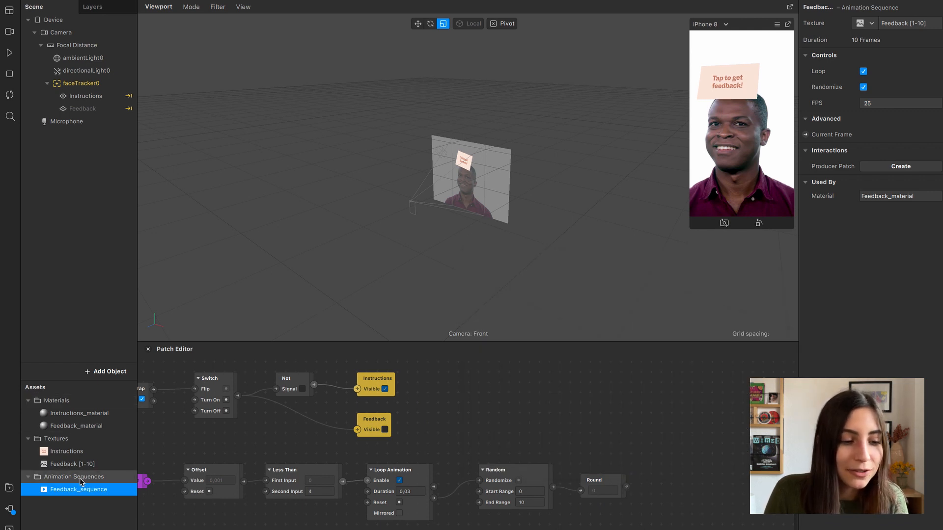
{"action": "left_click", "coordinate": [805, 134]}
{"action": "left_click_drag", "start_coordinate": [502, 483], "coordinate": [676, 481]}
{"action": "left_click", "coordinate": [648, 521]}
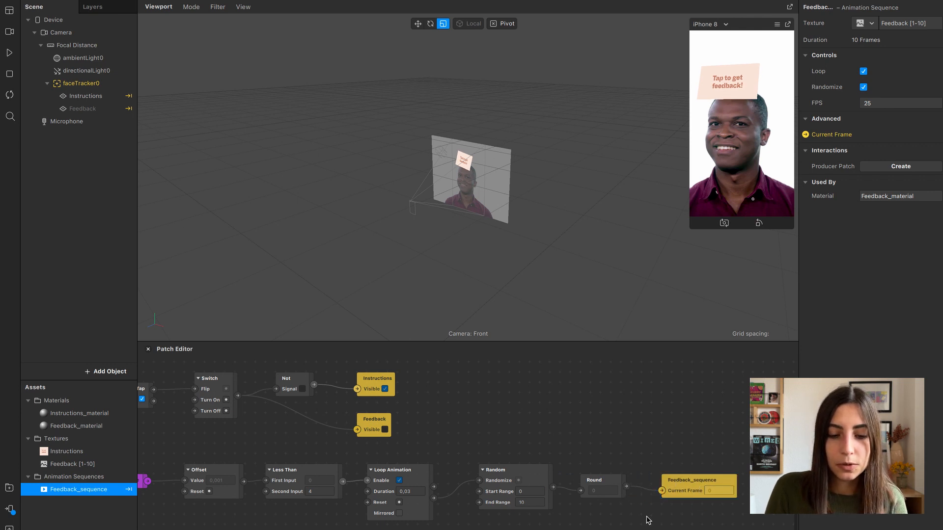
Connect the Screen Tap patch's upper output to the Offset patch's Reset input.
{"action": "scroll", "coordinate": [648, 521], "scroll_direction": "down", "scroll_amount": 5}
{"action": "scroll", "coordinate": [545, 481], "scroll_direction": "up", "scroll_amount": 3}
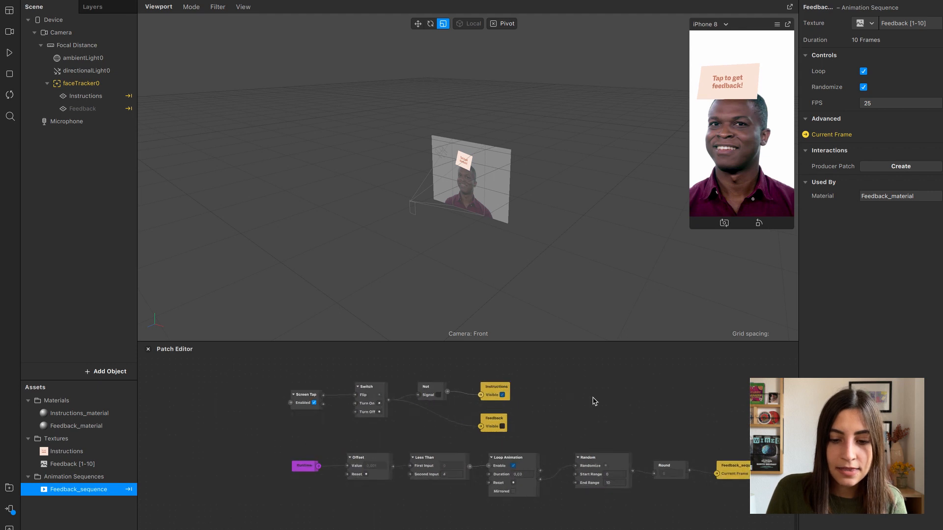
{"action": "scroll", "coordinate": [339, 429], "scroll_direction": "up", "scroll_amount": 3}
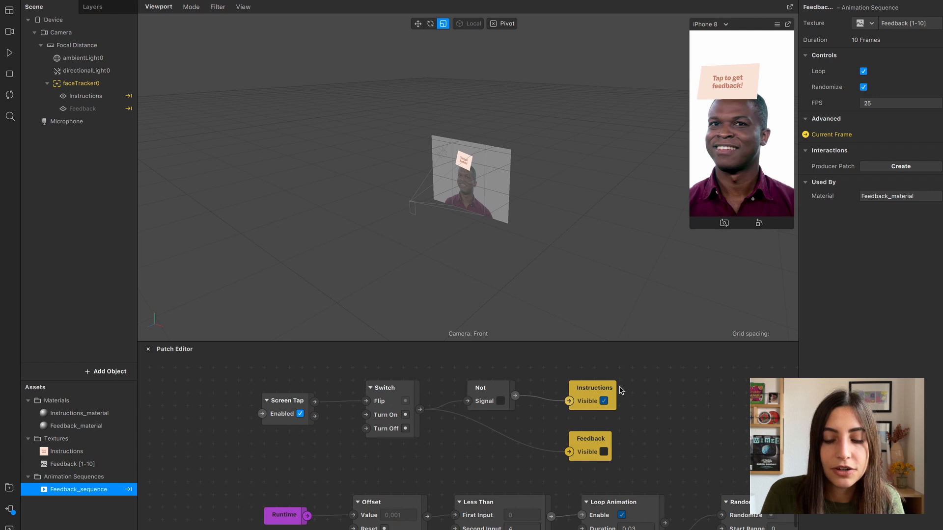
{"action": "scroll", "coordinate": [628, 462], "scroll_direction": "right", "scroll_amount": 2}
{"action": "scroll", "coordinate": [628, 462], "scroll_direction": "down", "scroll_amount": 1}
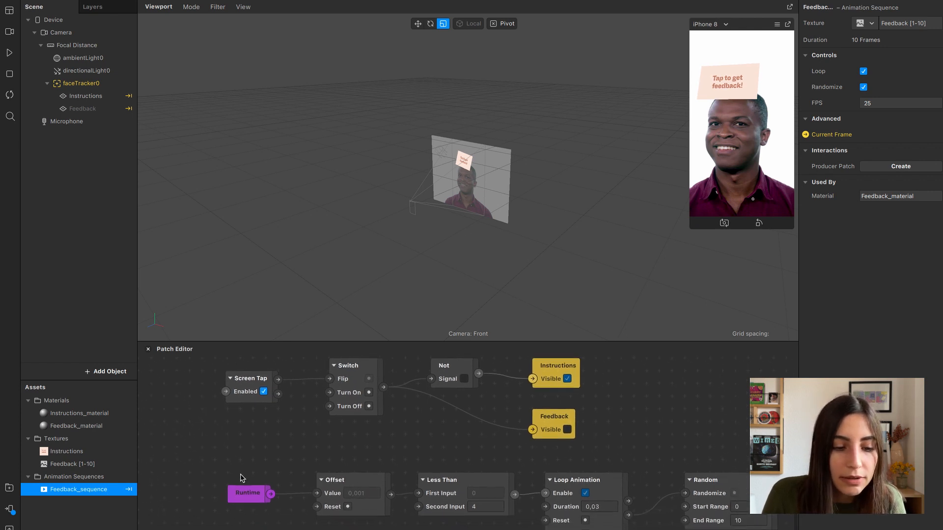
{"action": "scroll", "coordinate": [265, 491], "scroll_direction": "right", "scroll_amount": 1}
{"action": "scroll", "coordinate": [265, 491], "scroll_direction": "down", "scroll_amount": 1}
{"action": "left_click", "coordinate": [351, 500]}
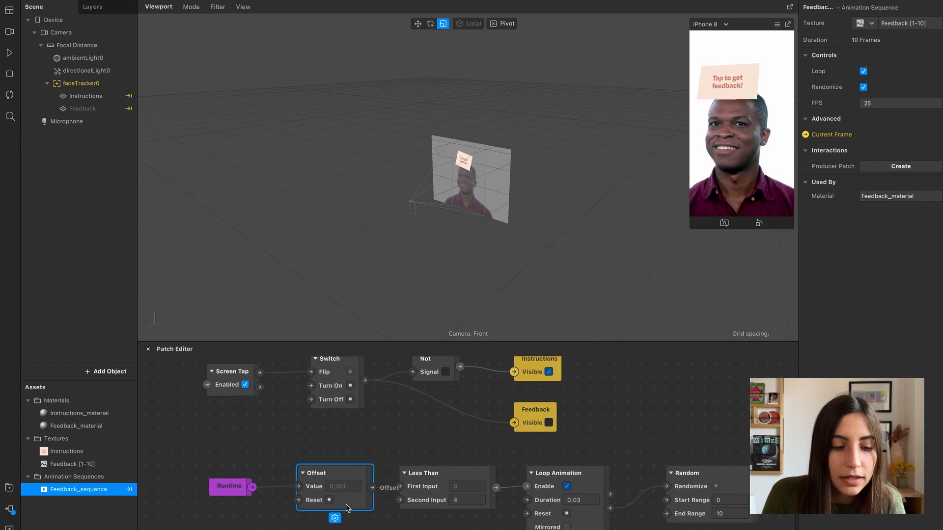
{"action": "left_click_drag", "start_coordinate": [260, 373], "coordinate": [299, 502]}
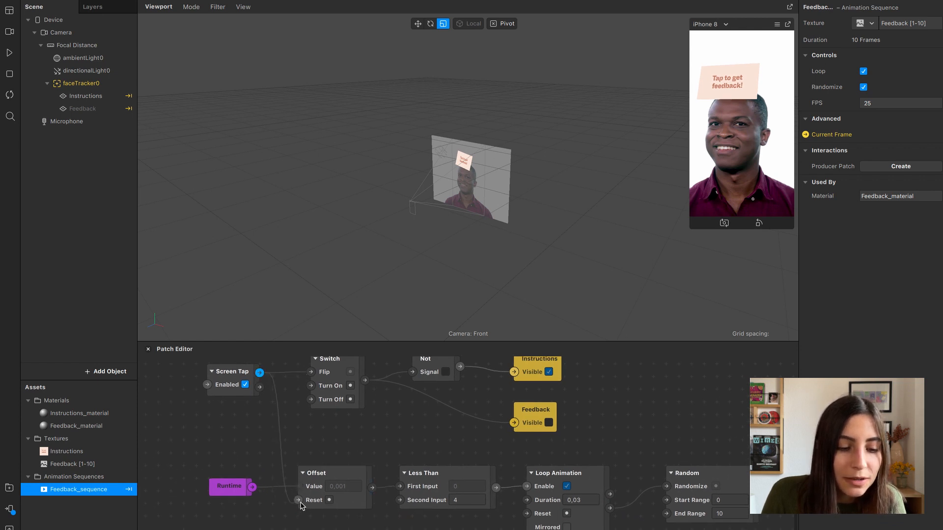
Review the patch chain from Offset through Less Than, Loop Animation, Random and Round to the Feedback_sequence Current Frame patch.
{"action": "left_click", "coordinate": [342, 503]}
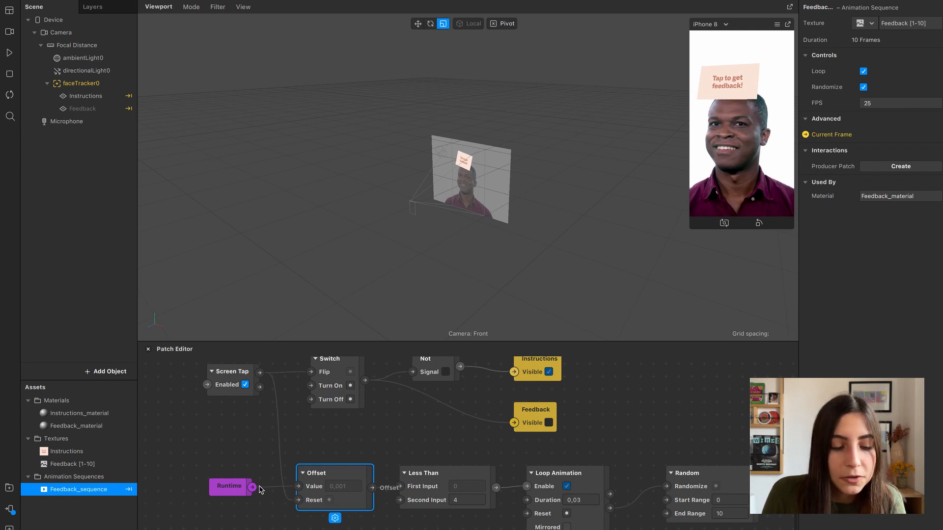
{"action": "left_click", "coordinate": [426, 483]}
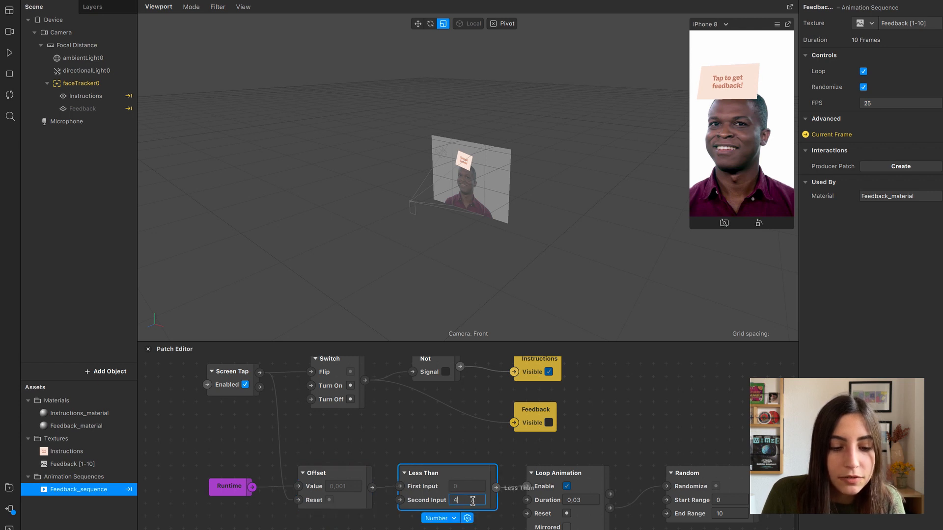
{"action": "scroll", "coordinate": [501, 486], "scroll_direction": "right", "scroll_amount": 5}
{"action": "left_click", "coordinate": [524, 476]}
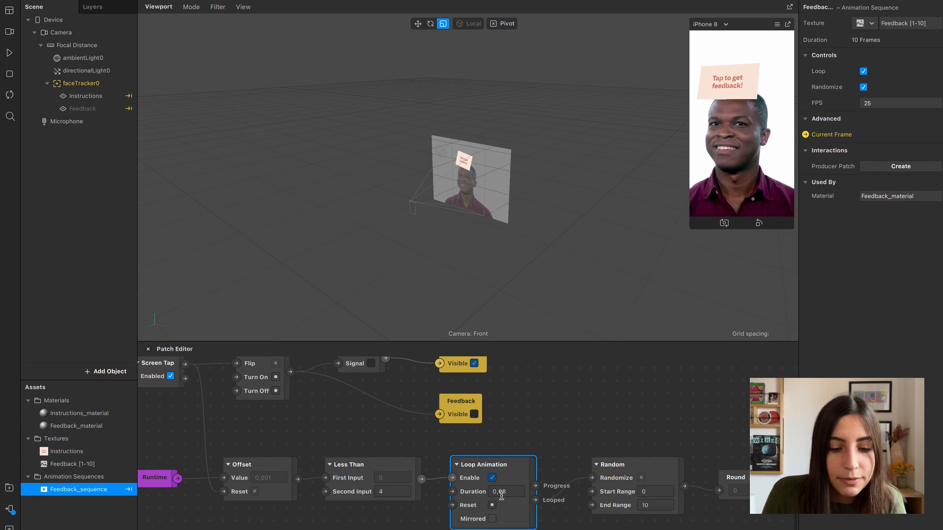
{"action": "scroll", "coordinate": [519, 506], "scroll_direction": "right", "scroll_amount": 2}
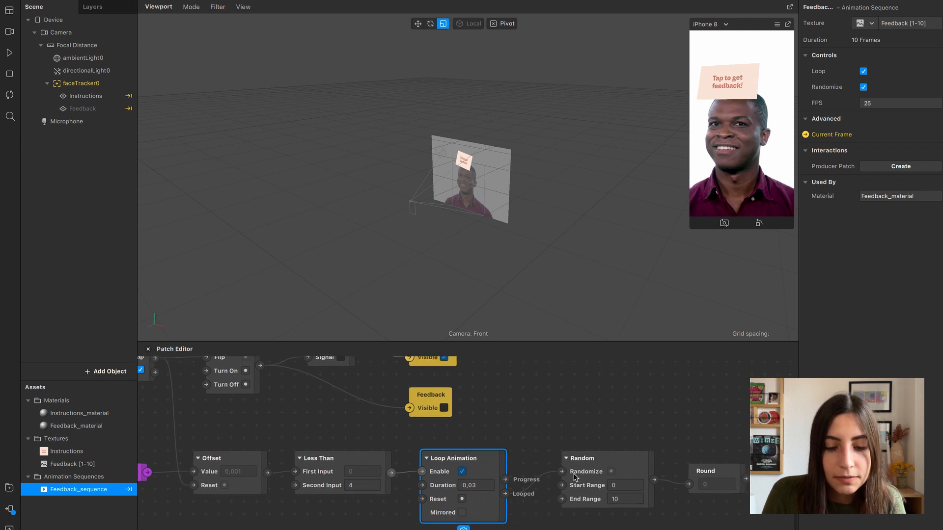
{"action": "scroll", "coordinate": [580, 491], "scroll_direction": "right", "scroll_amount": 2}
{"action": "left_click_drag", "start_coordinate": [613, 494], "coordinate": [586, 496]}
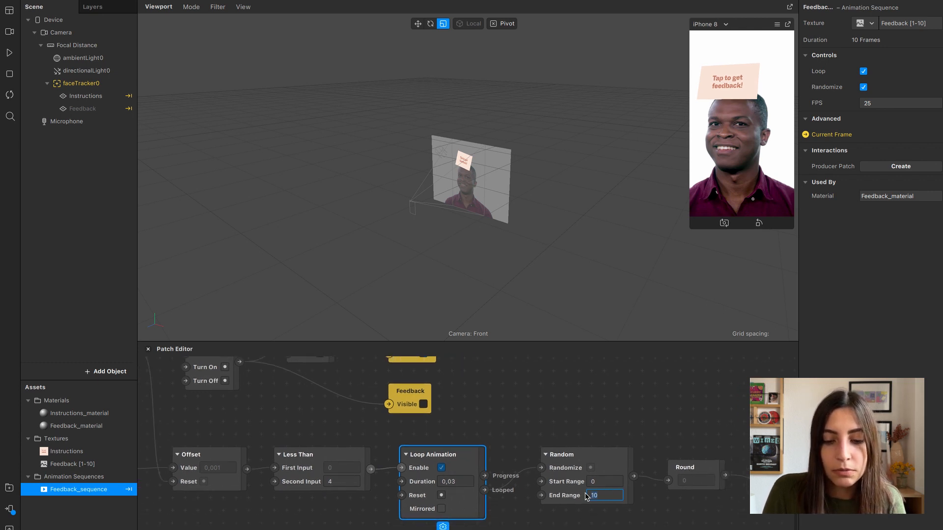
{"action": "scroll", "coordinate": [586, 496], "scroll_direction": "right", "scroll_amount": 3}
{"action": "left_click", "coordinate": [631, 466]}
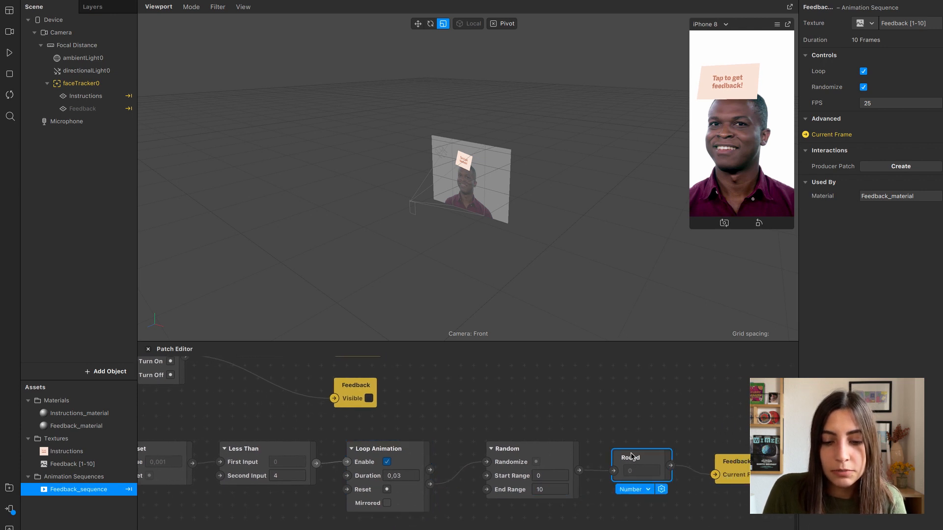
{"action": "scroll", "coordinate": [631, 457], "scroll_direction": "right", "scroll_amount": 3}
{"action": "left_click", "coordinate": [668, 452]}
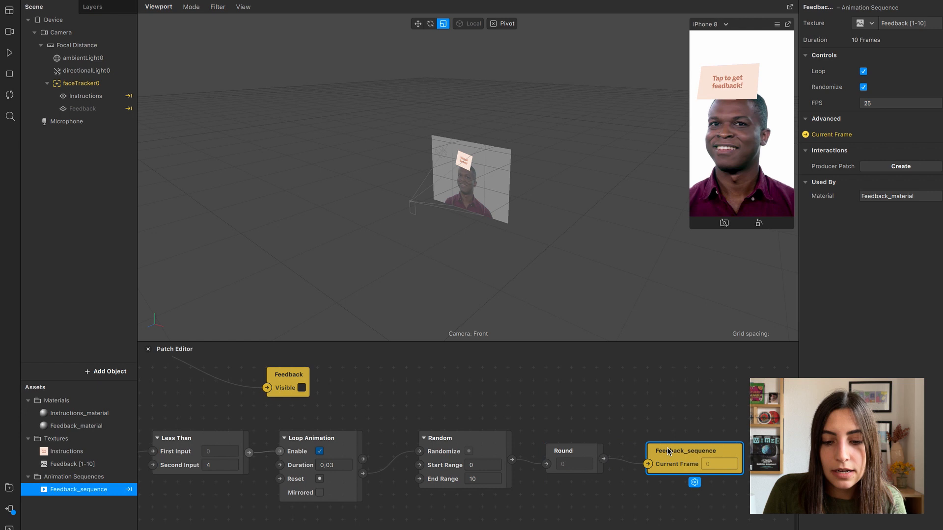
{"action": "left_click", "coordinate": [631, 501]}
{"action": "scroll", "coordinate": [633, 501], "scroll_direction": "down", "scroll_amount": 5, "text": "ctrl"}
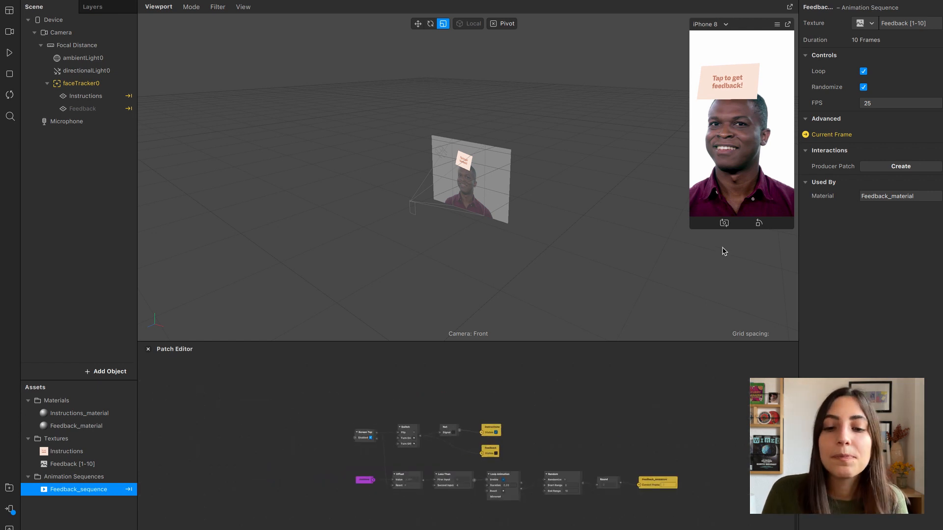
Enlarge the device preview and switch it to Simulate Touch to test tapping the screen.
{"action": "left_click_drag", "start_coordinate": [689, 230], "coordinate": [635, 326]}
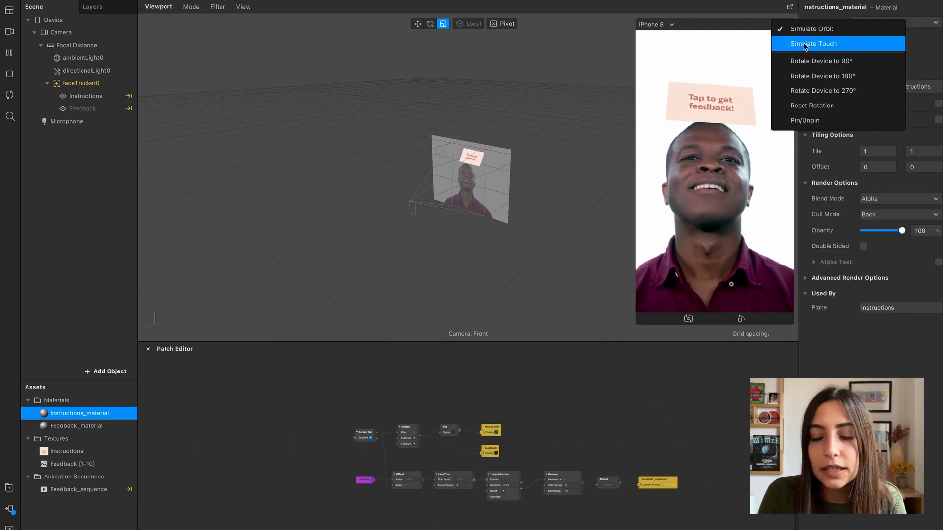
{"action": "left_click", "coordinate": [805, 44]}
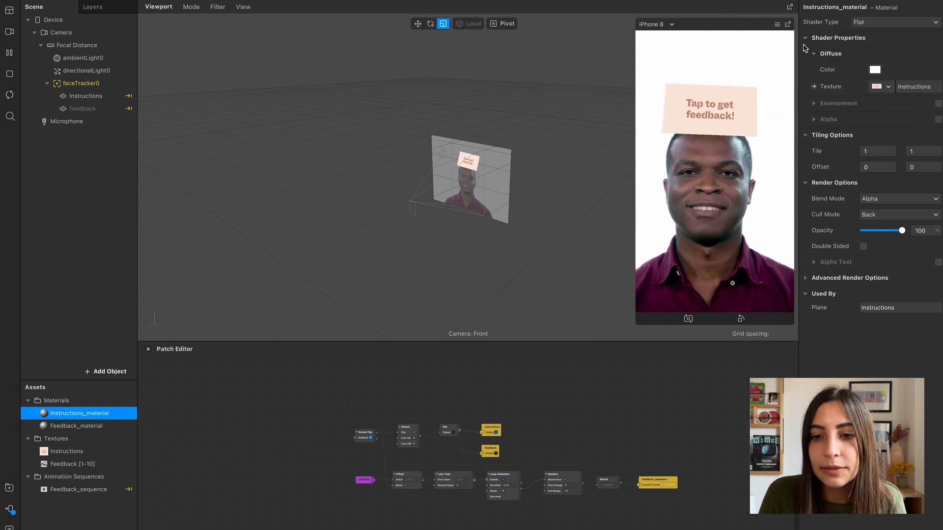
{"action": "left_click", "coordinate": [712, 113]}
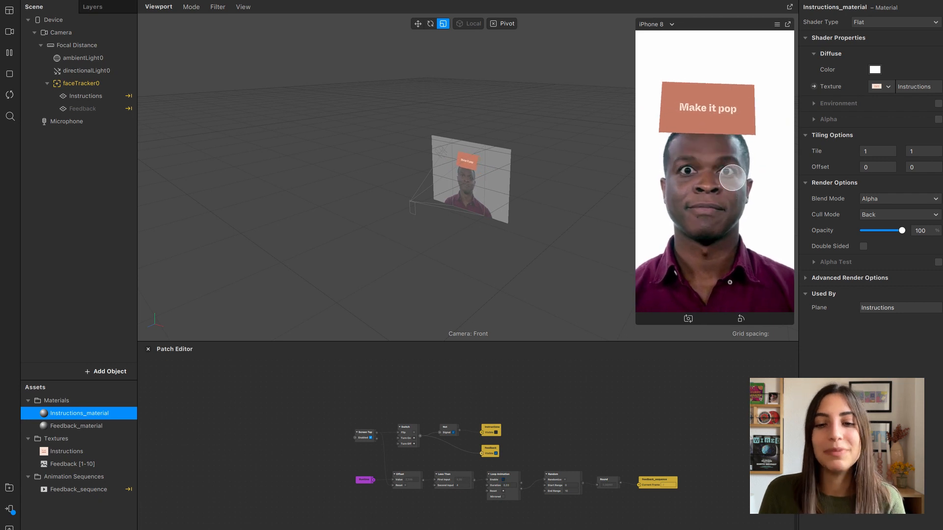
Preview the filter with the FaceTime HD Camera and tap the simulated screen repeatedly to test the random feedback.
{"action": "left_click", "coordinate": [10, 32]}
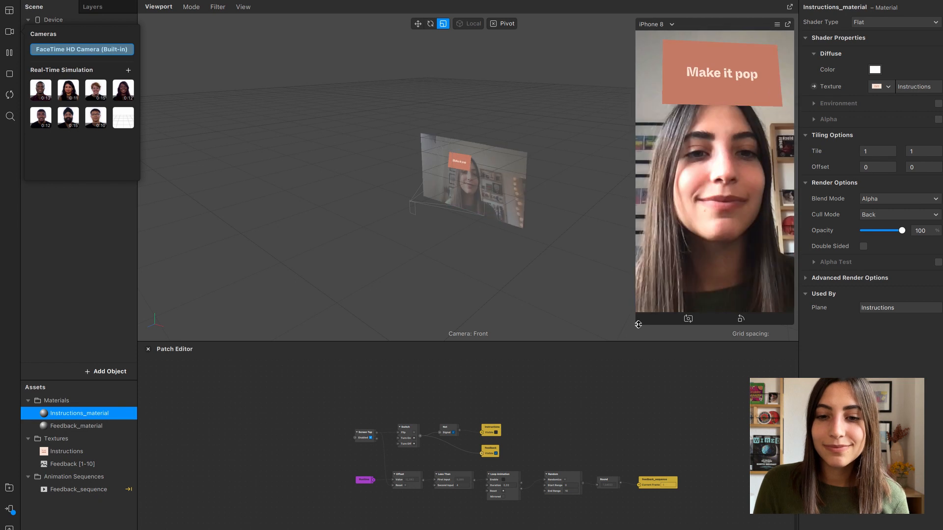
{"action": "left_click", "coordinate": [698, 84]}
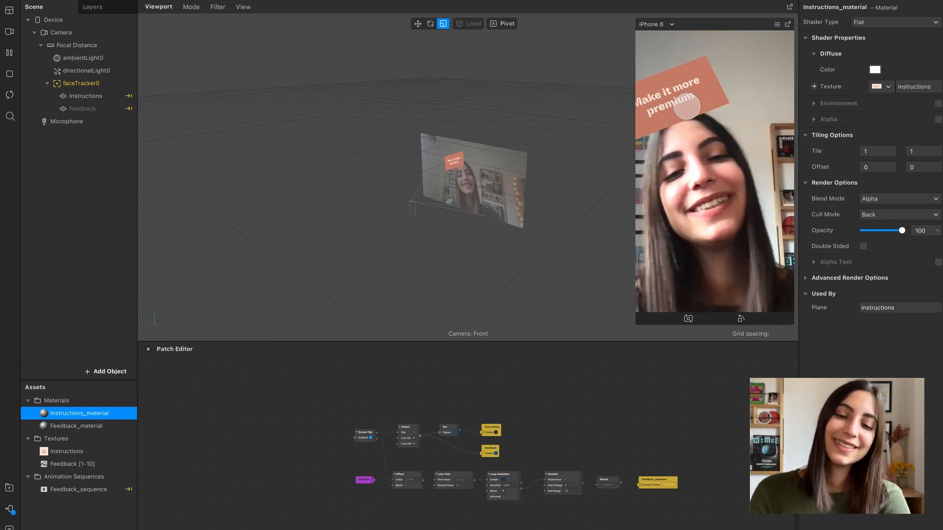
{"action": "left_click", "coordinate": [687, 108]}
{"action": "left_click", "coordinate": [687, 108]}
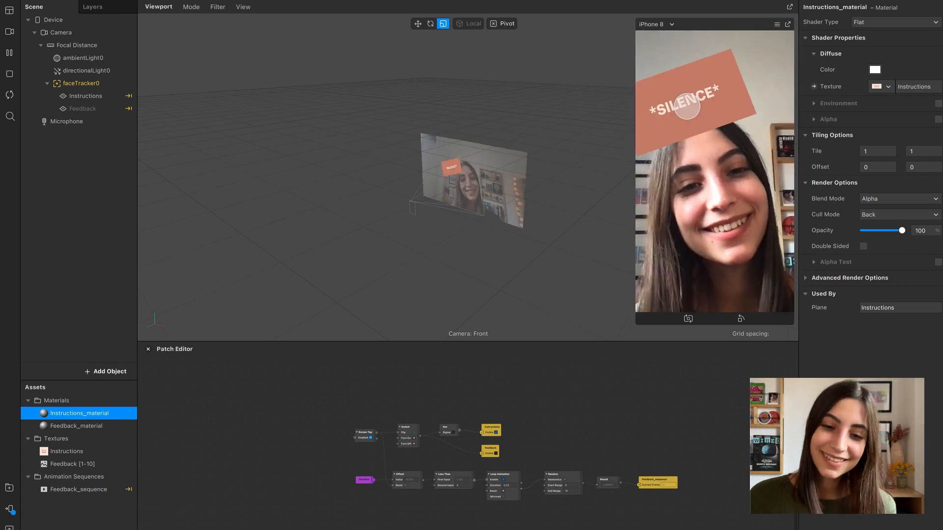